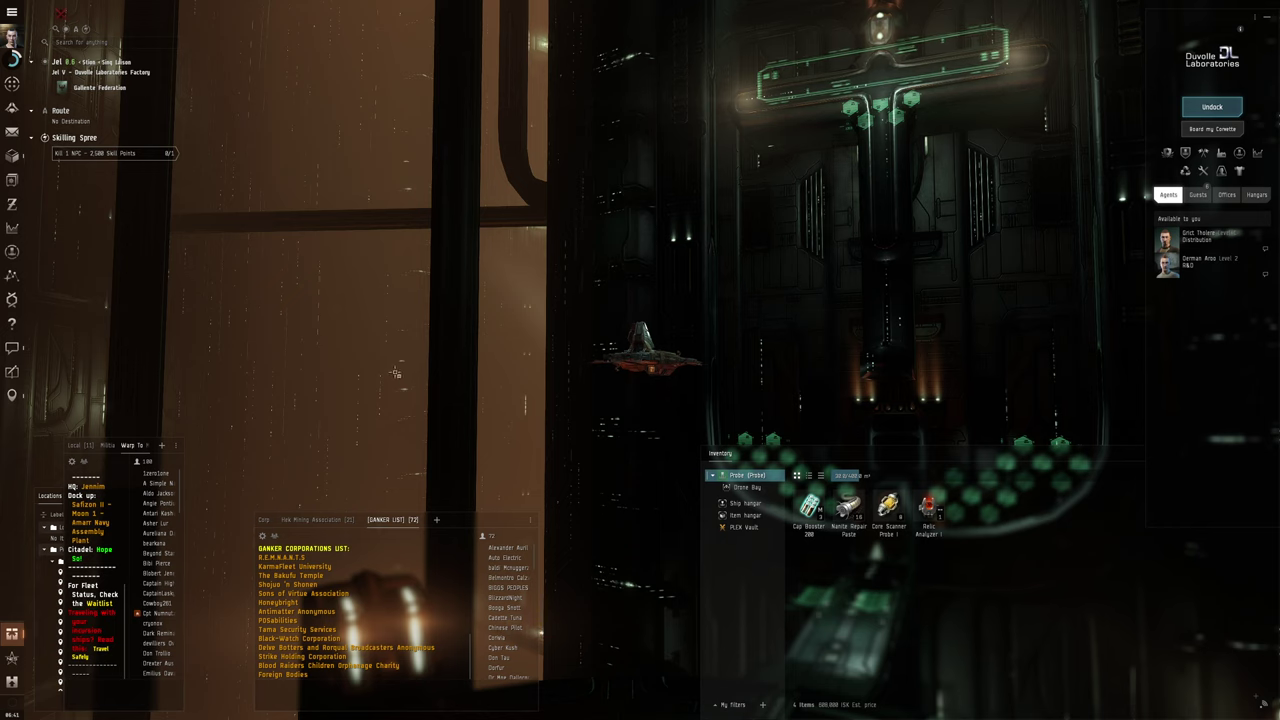
Claim the Malediction Halcyon Dawn SKIN from today's daily login rewards and close the window
click(13, 634)
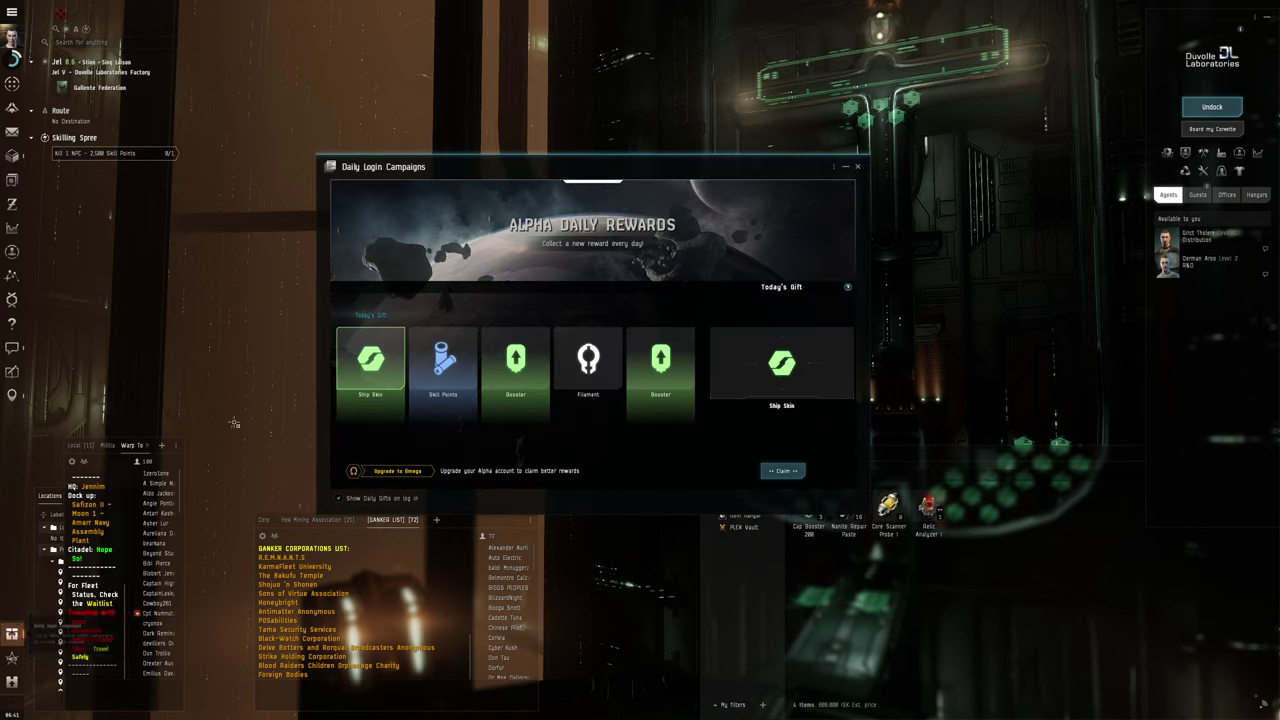
click(783, 471)
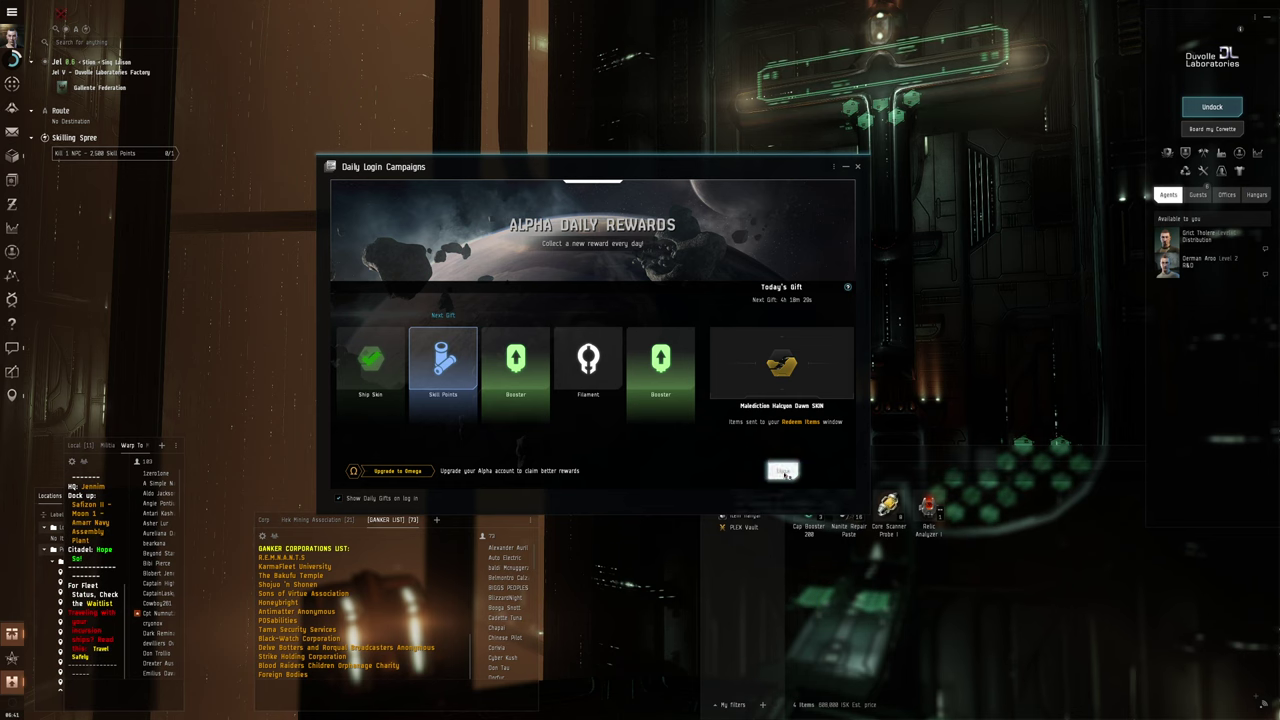
click(783, 470)
Set the Audio Master Level to about half (52) and return to the game
key(Escape)
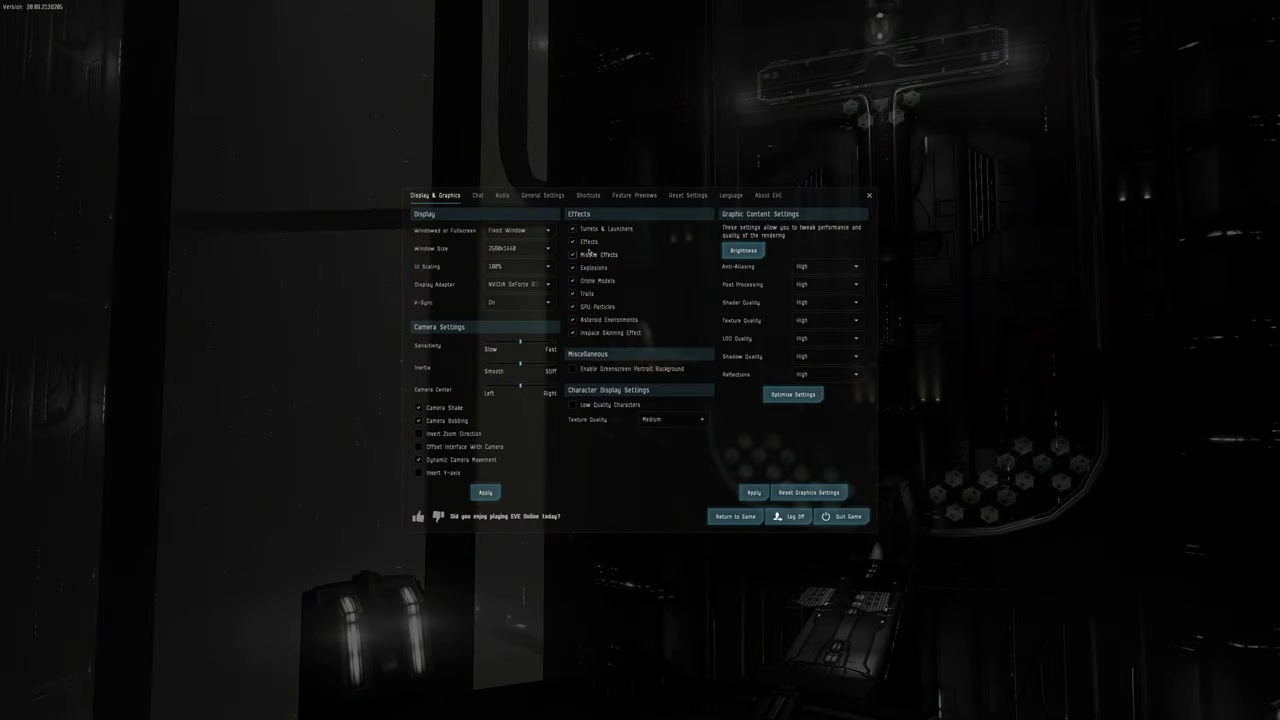
click(503, 196)
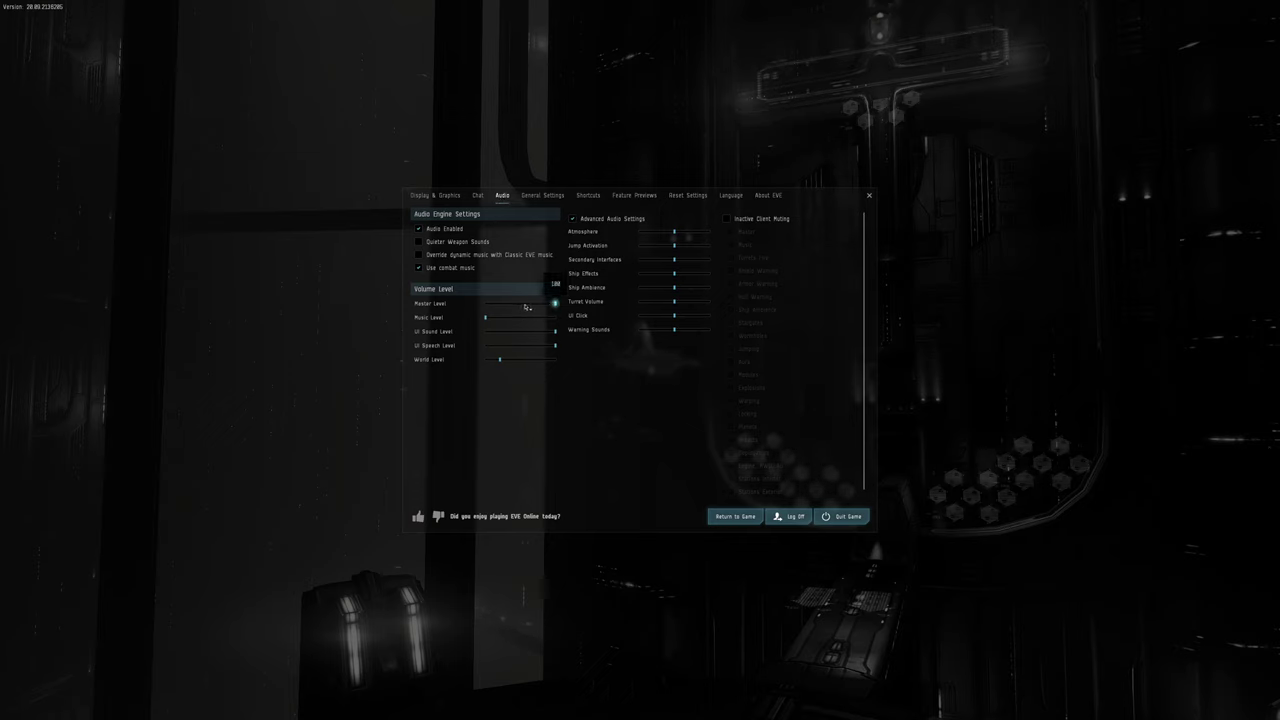
click(522, 304)
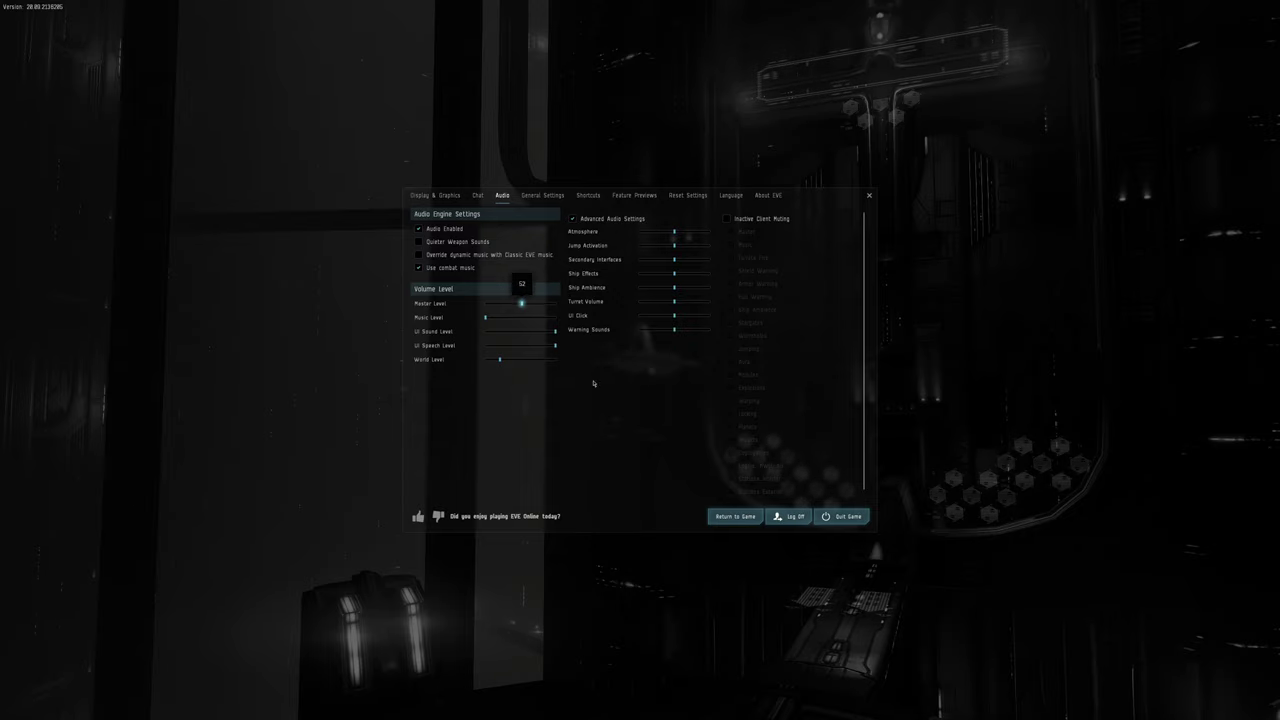
click(735, 516)
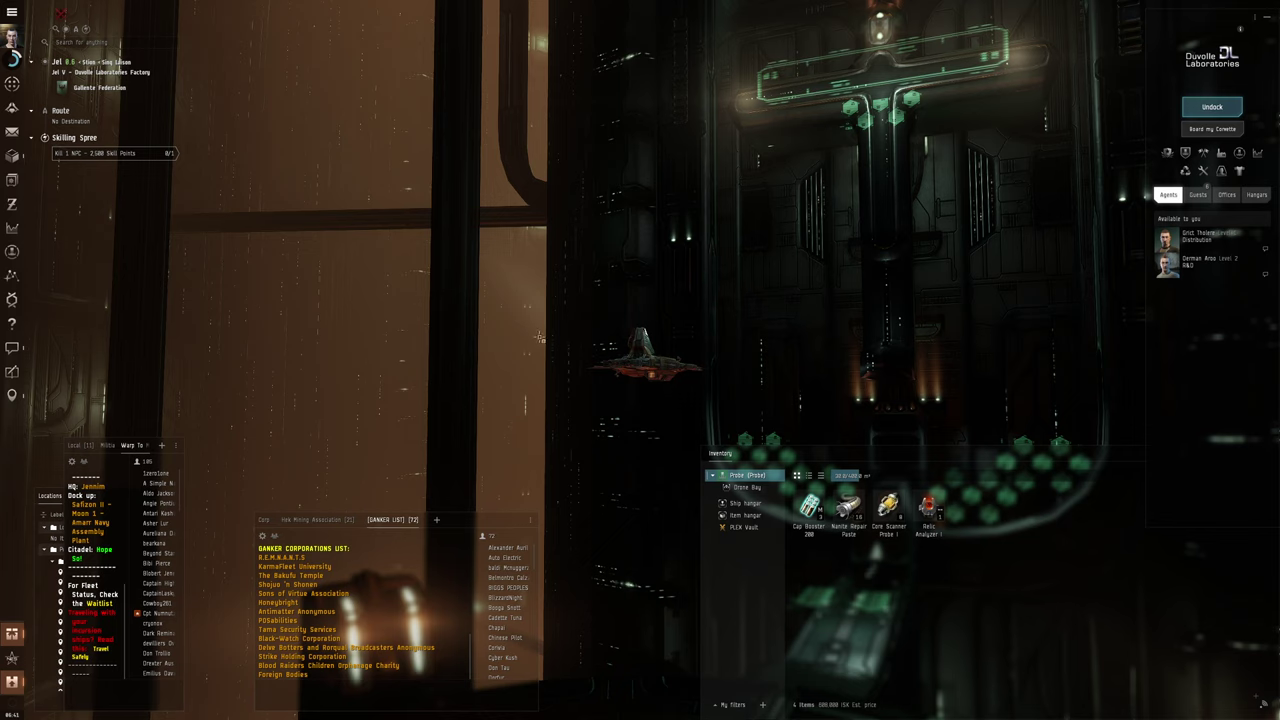
Show Local chat and arrange the Local, GANKER LIST, Locations and Inventory windows
click(82, 445)
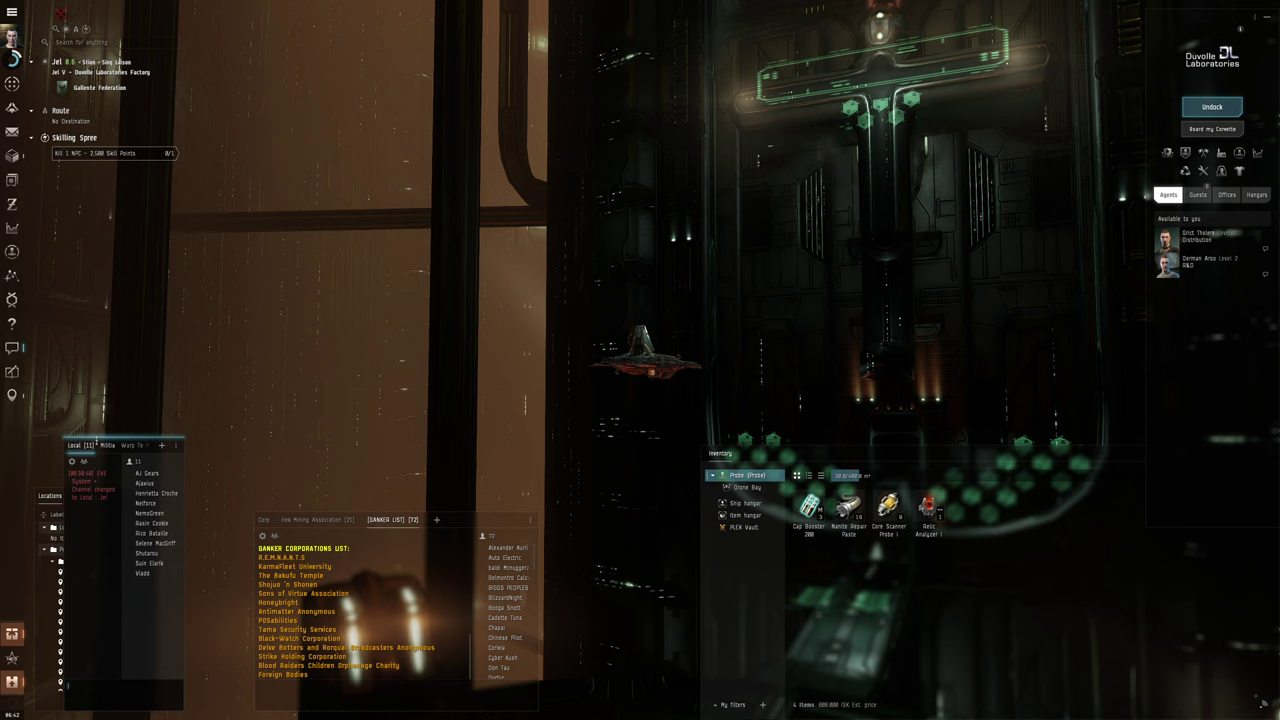
drag(93, 445, 192, 453)
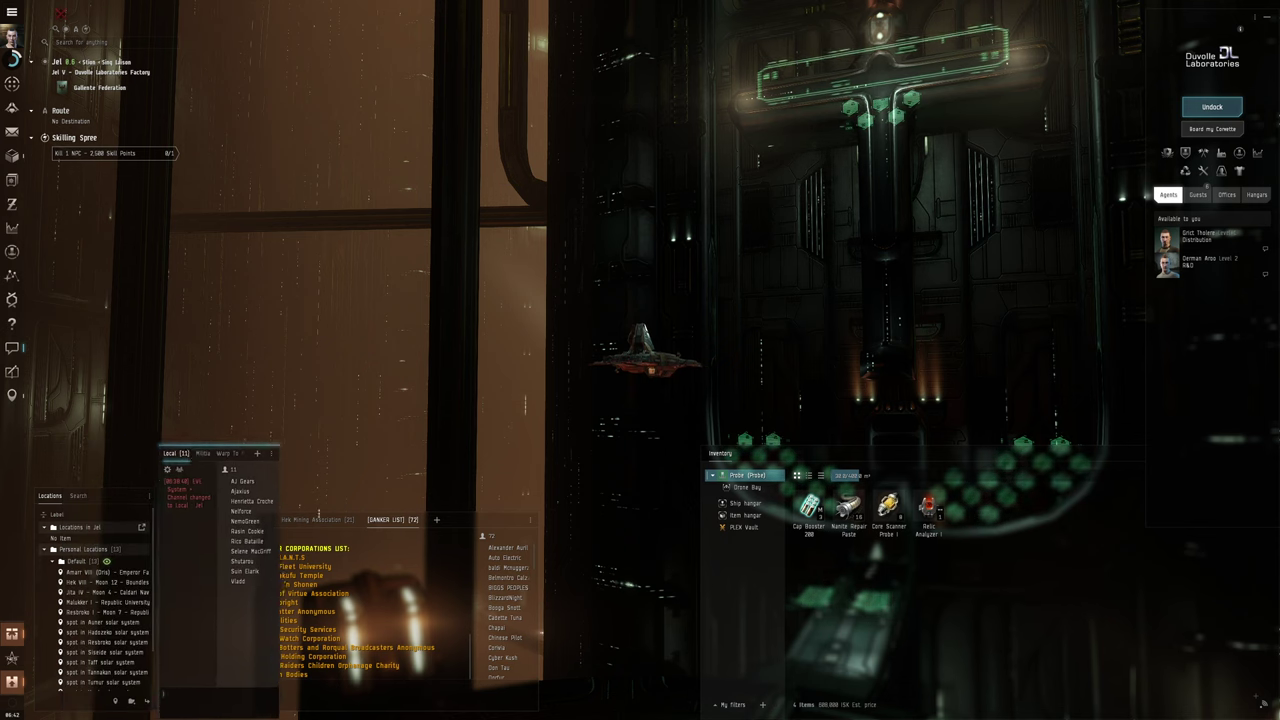
drag(440, 519, 492, 521)
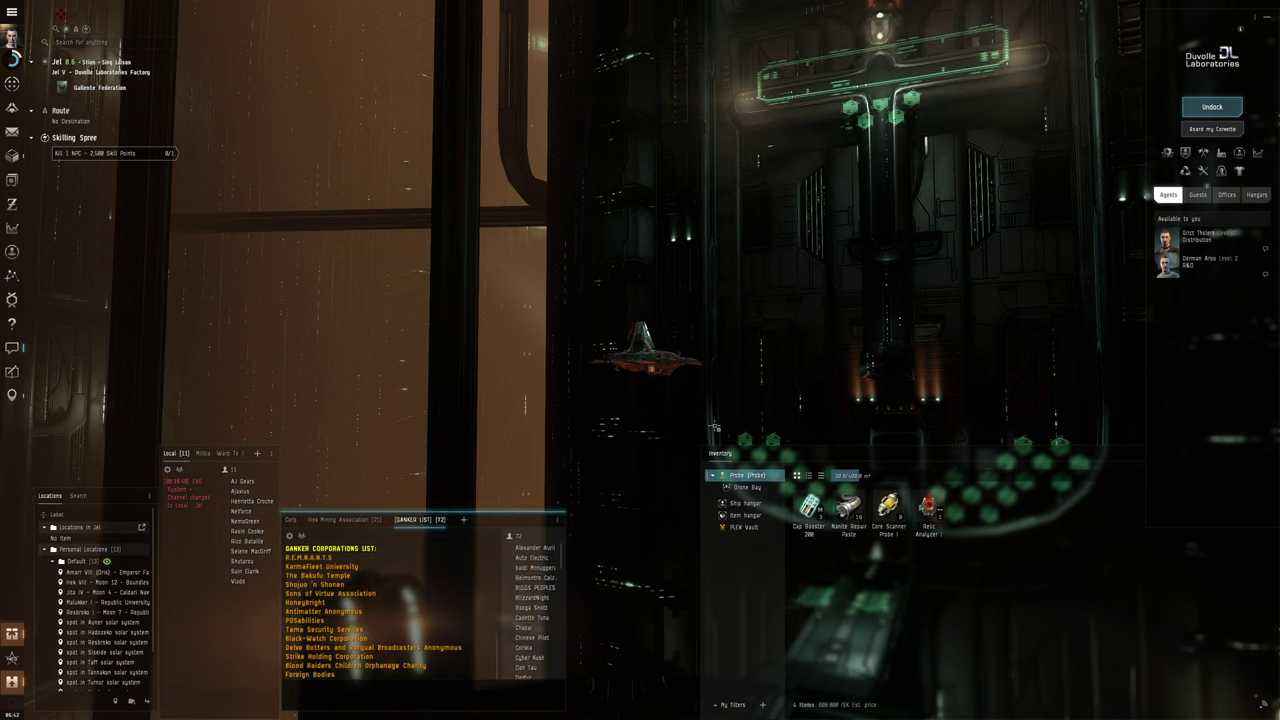
drag(1043, 453, 882, 455)
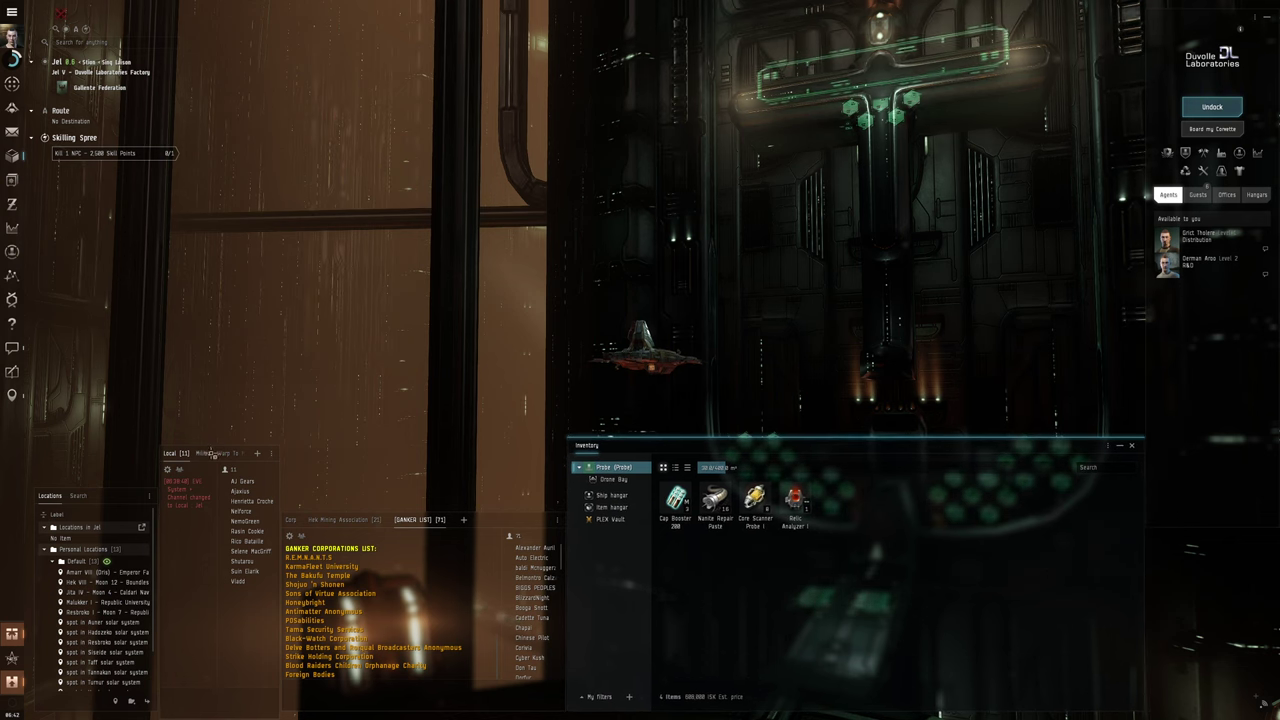
drag(103, 495, 412, 304)
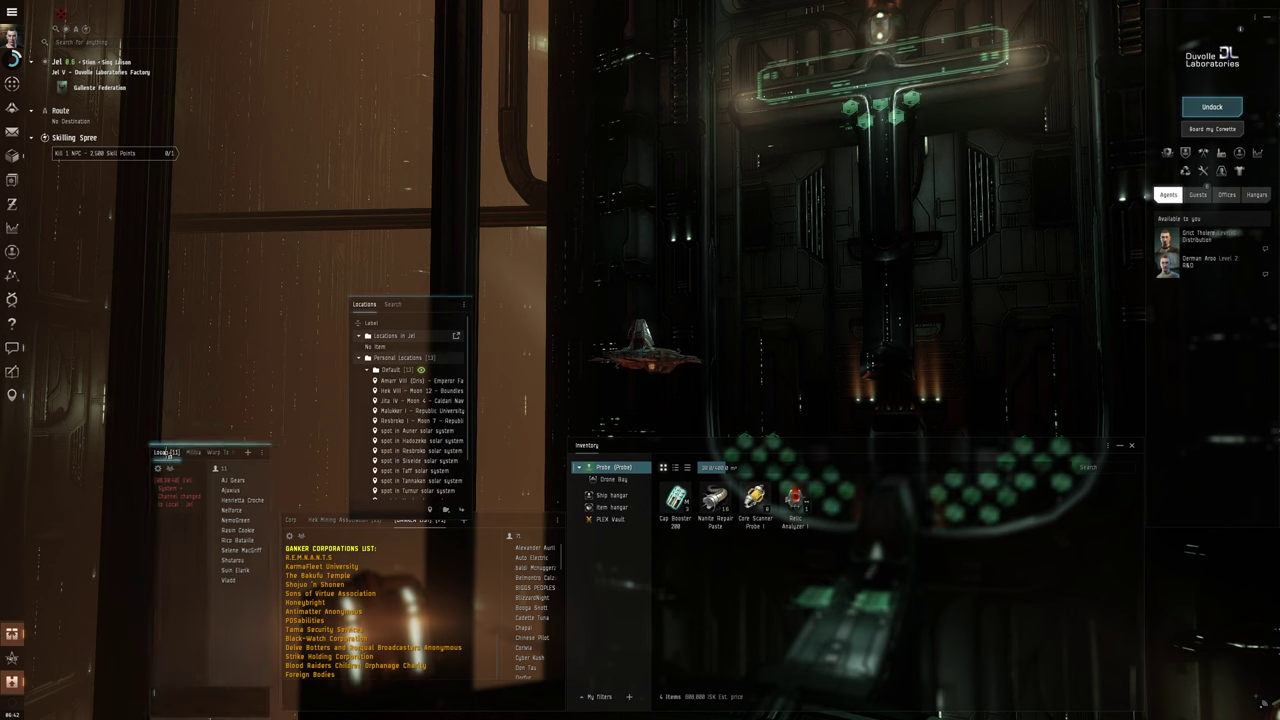
drag(197, 453, 66, 447)
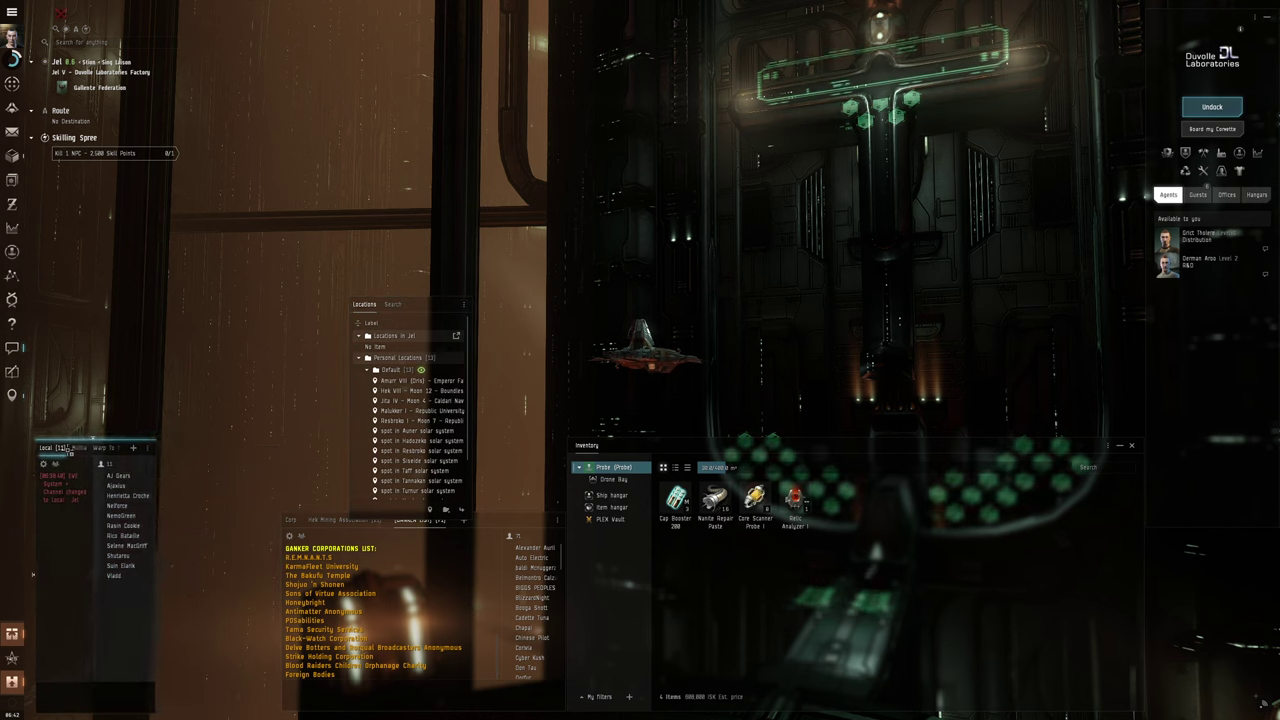
drag(430, 305, 230, 495)
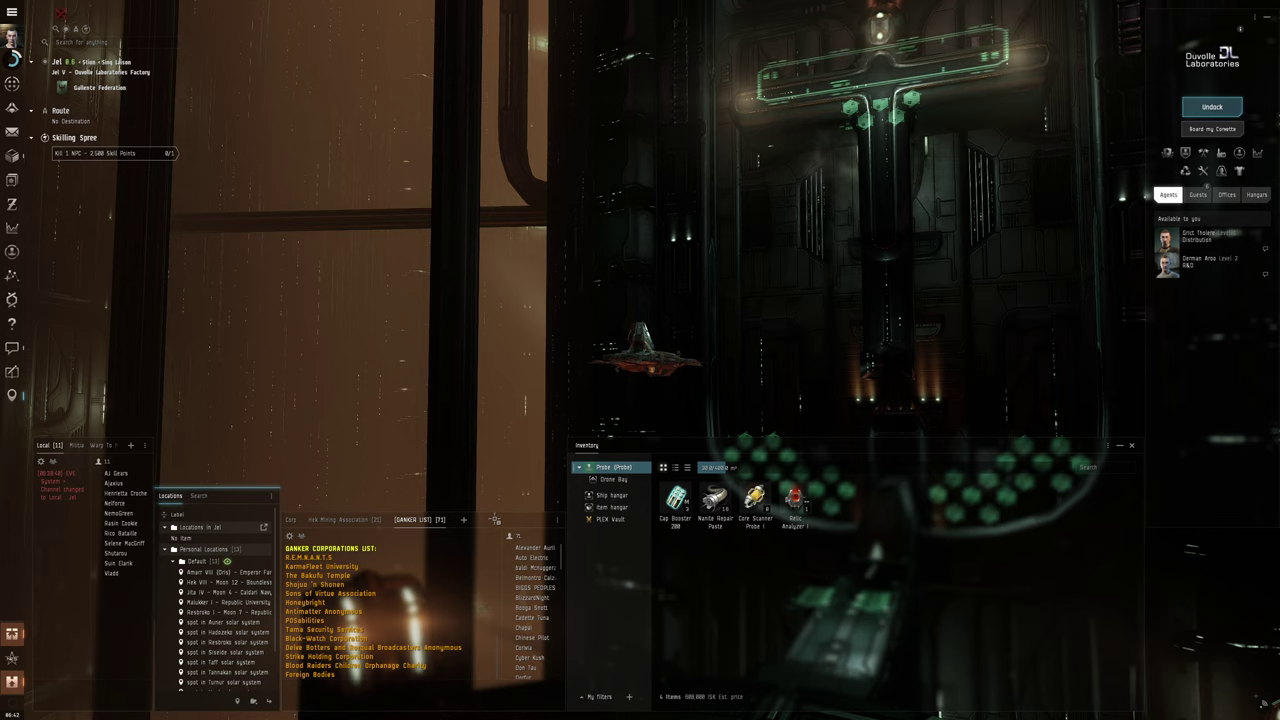
Redeem the Malediction Halcyon Dawn SKIN at the current station
click(12, 681)
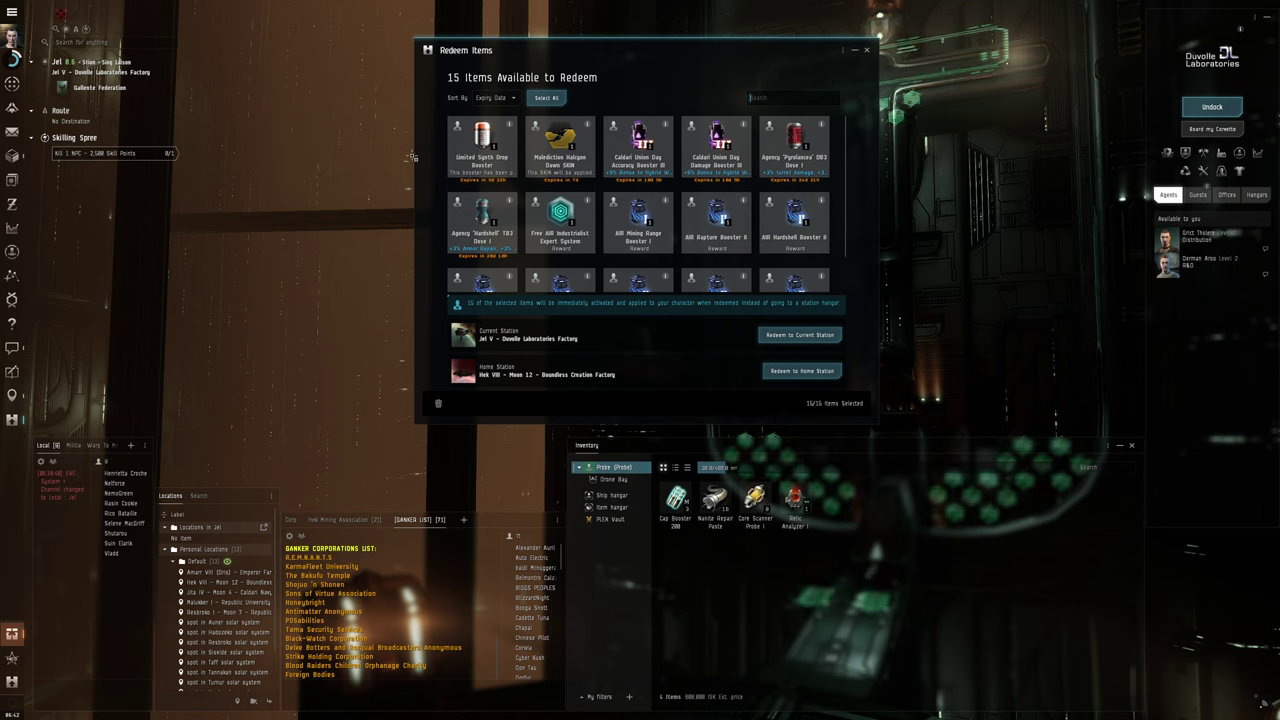
click(558, 150)
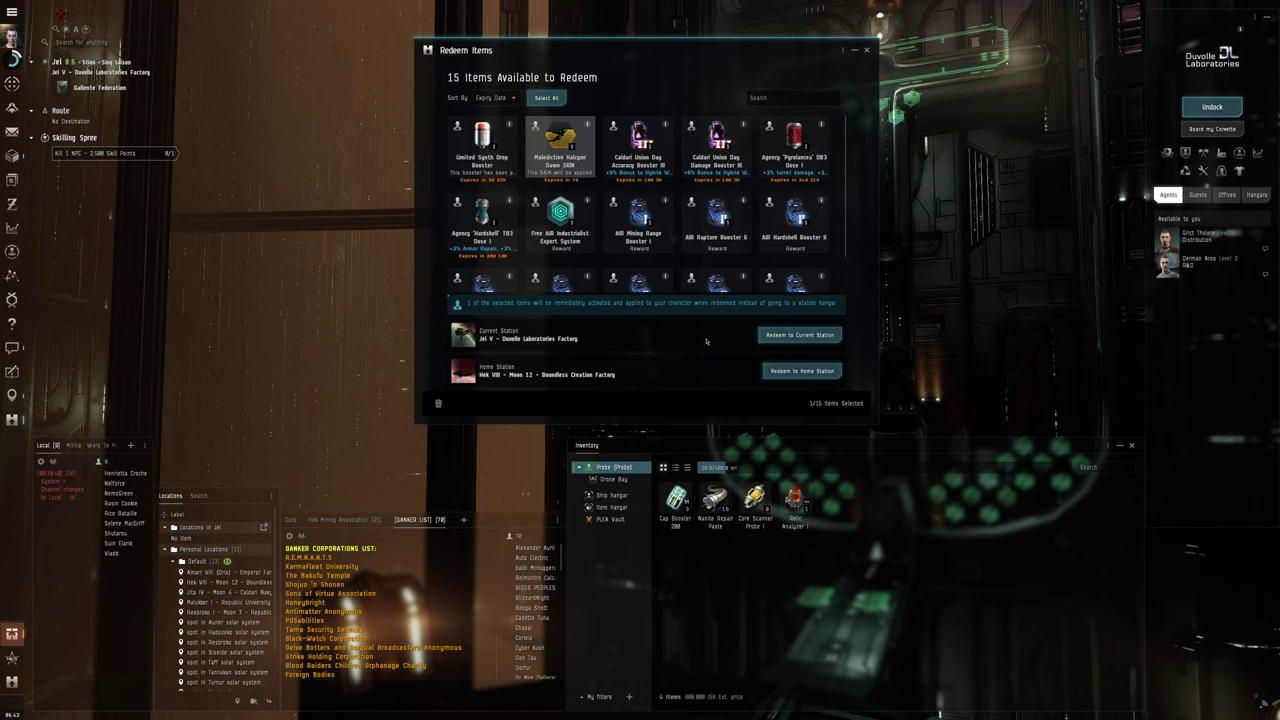
click(800, 334)
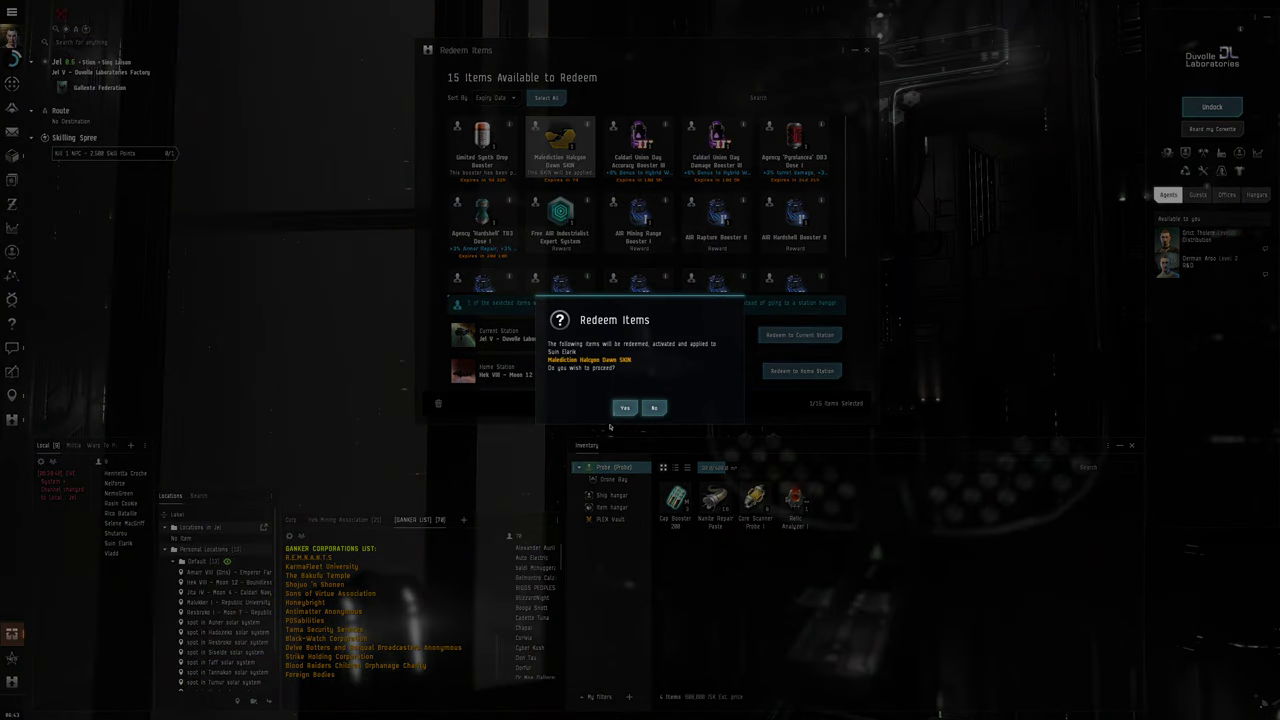
click(624, 407)
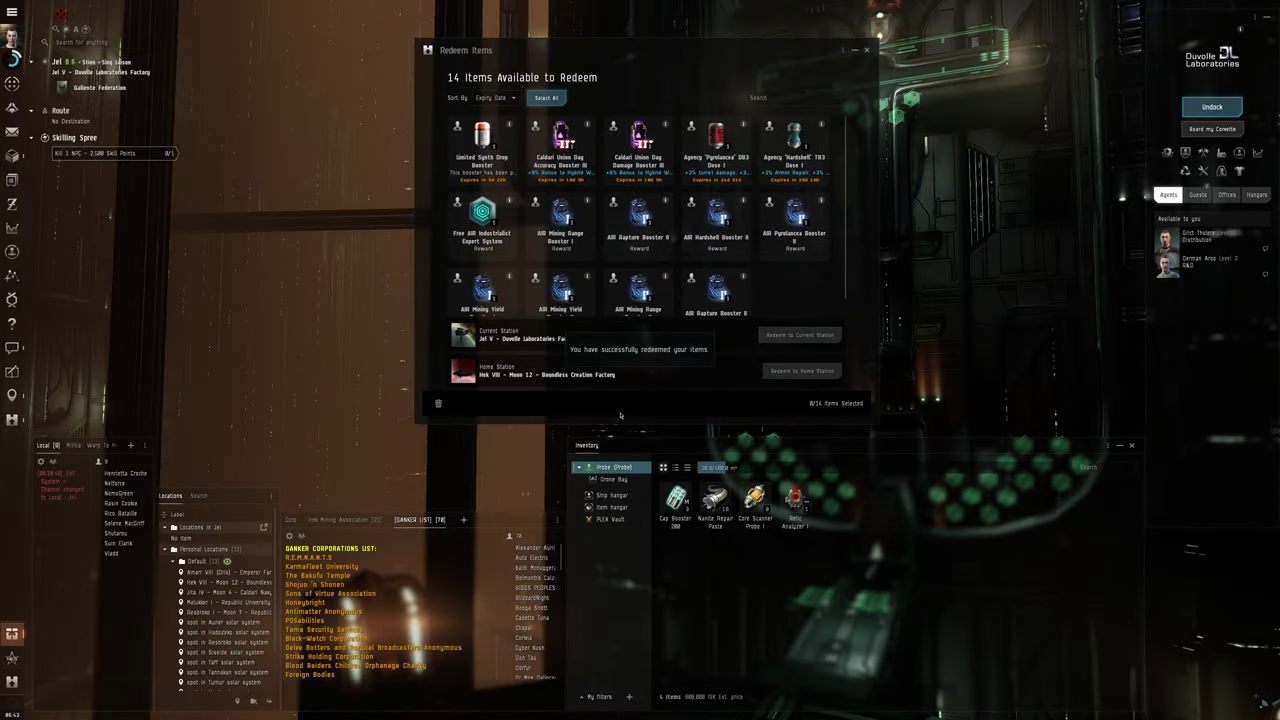
mouse_move(838, 290)
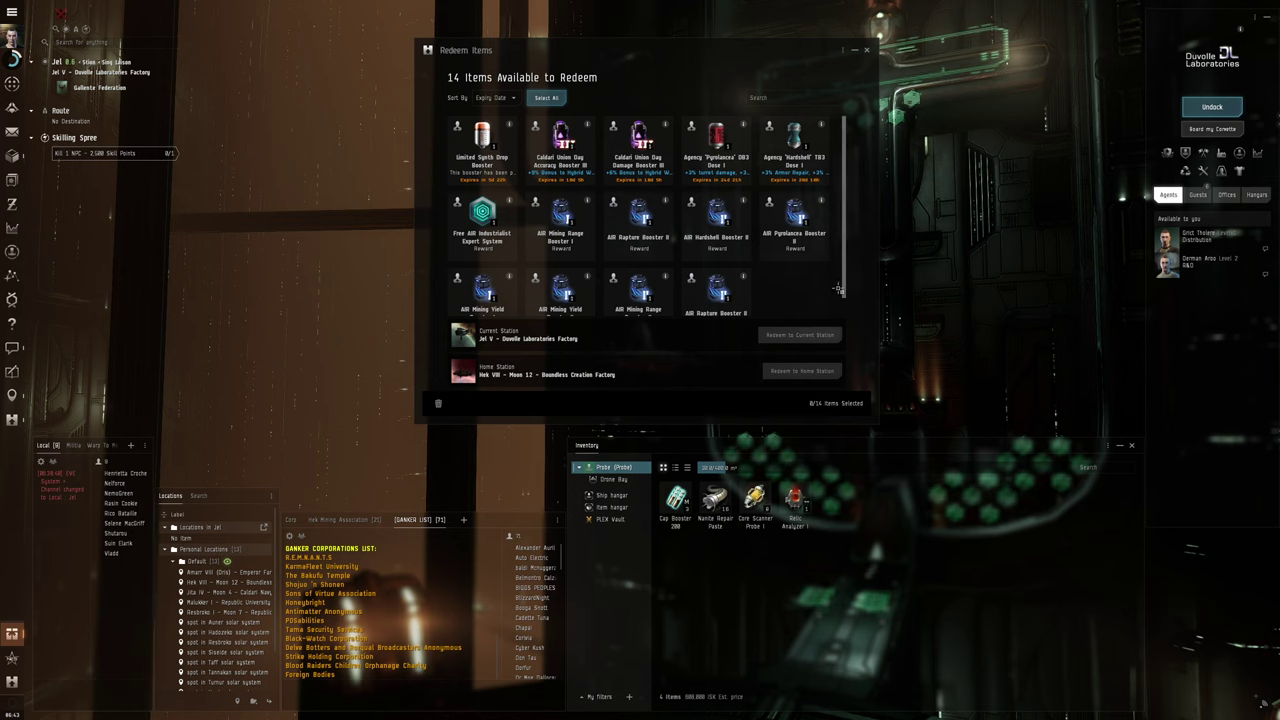
scroll(834, 296, down, 2)
scroll(834, 290, up, 2)
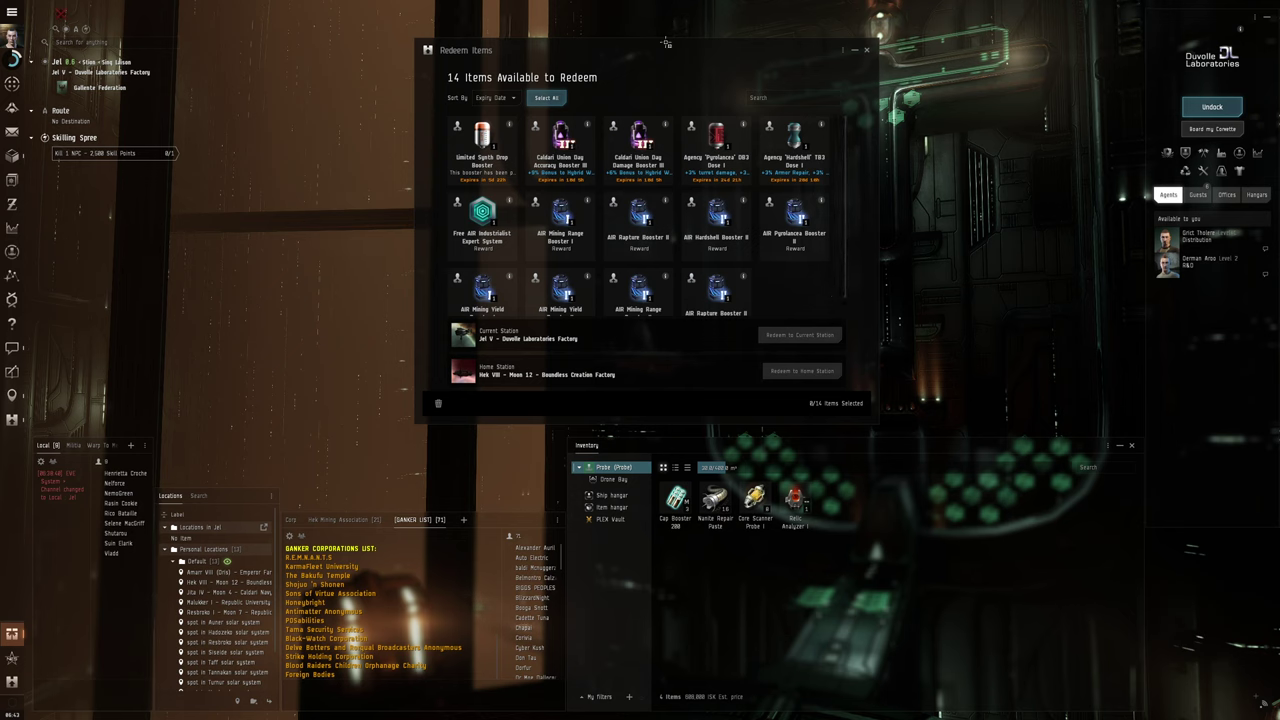
Reopen and close the daily login rewards, then close the Redeem Items window
click(13, 632)
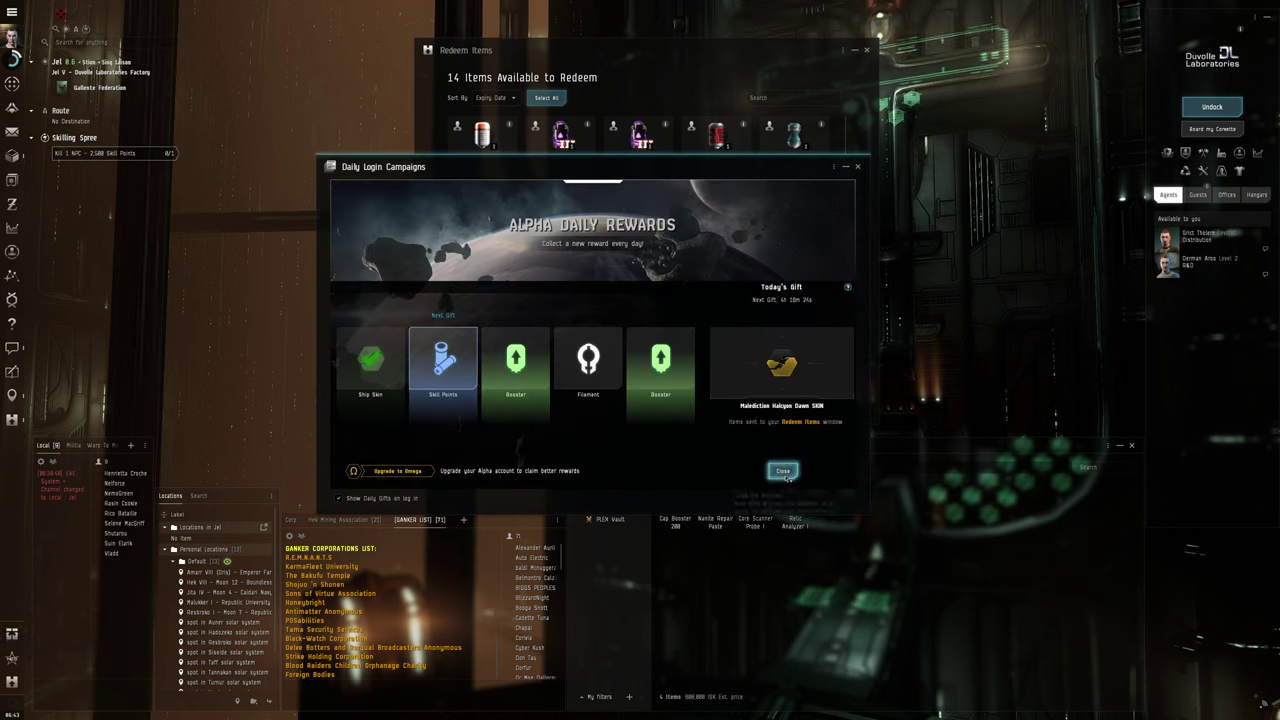
click(783, 470)
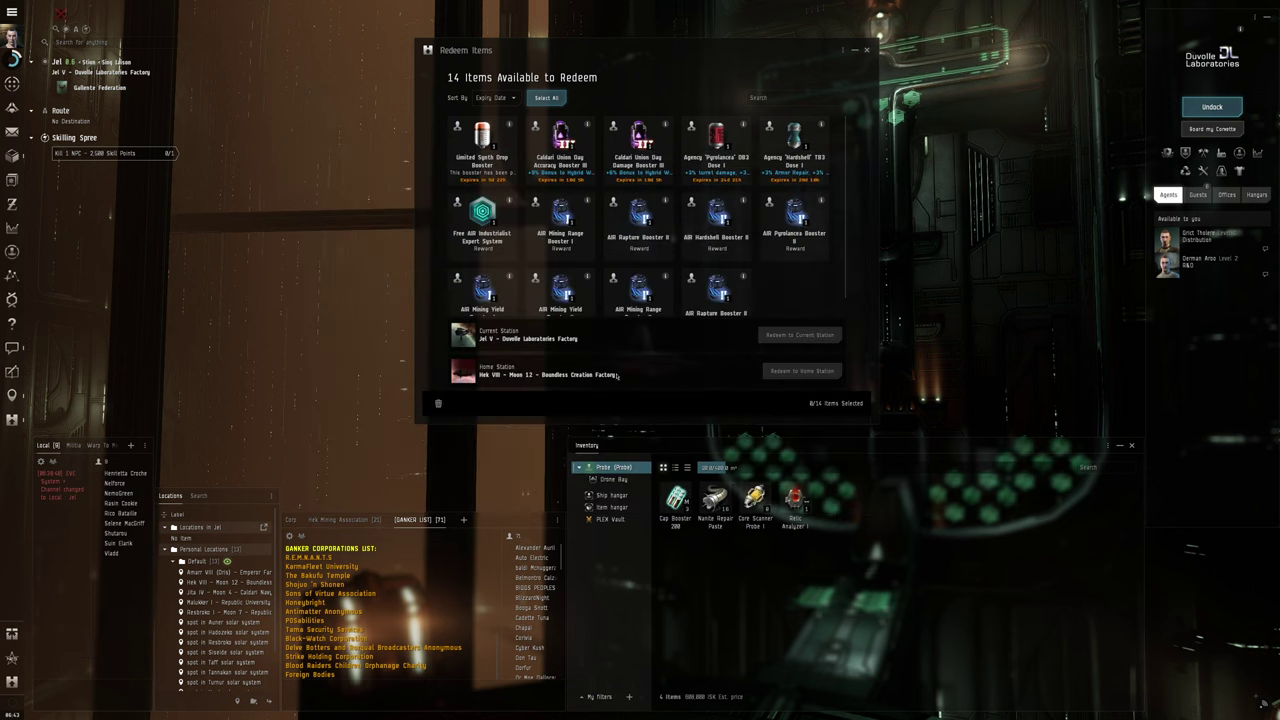
click(868, 50)
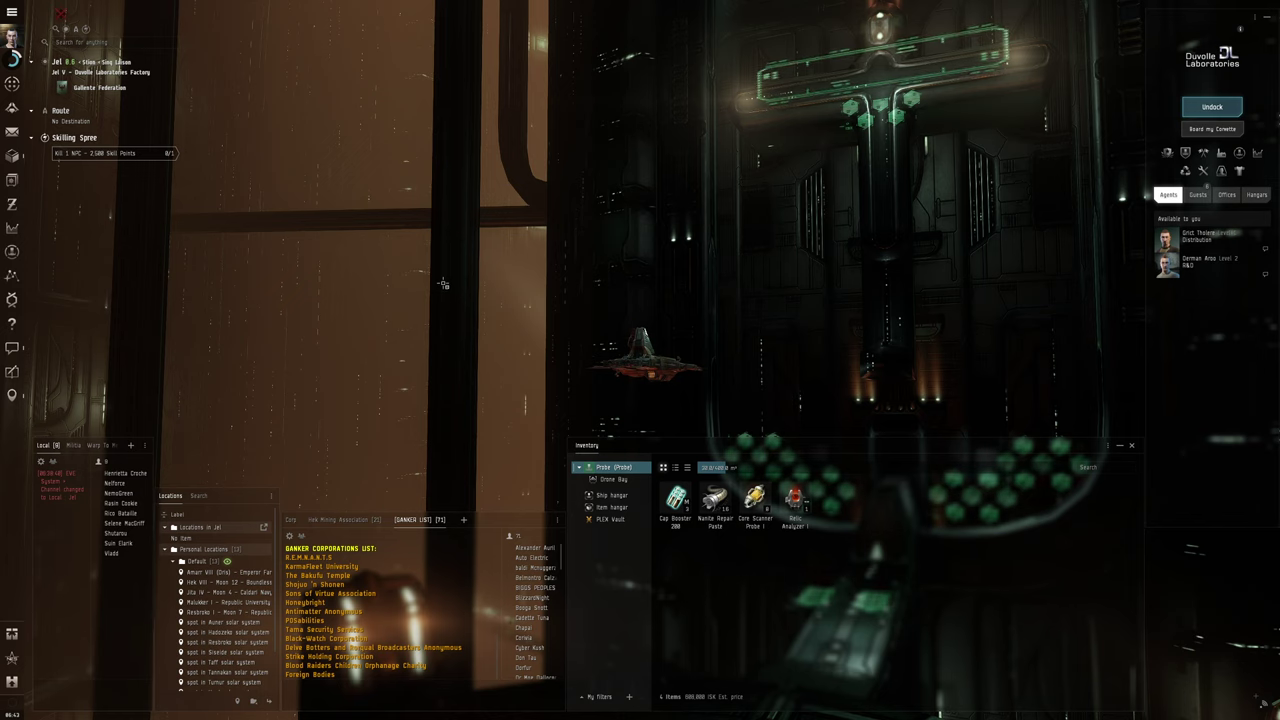
Undock the ship from Duvolle Laboratories station into space
click(1212, 107)
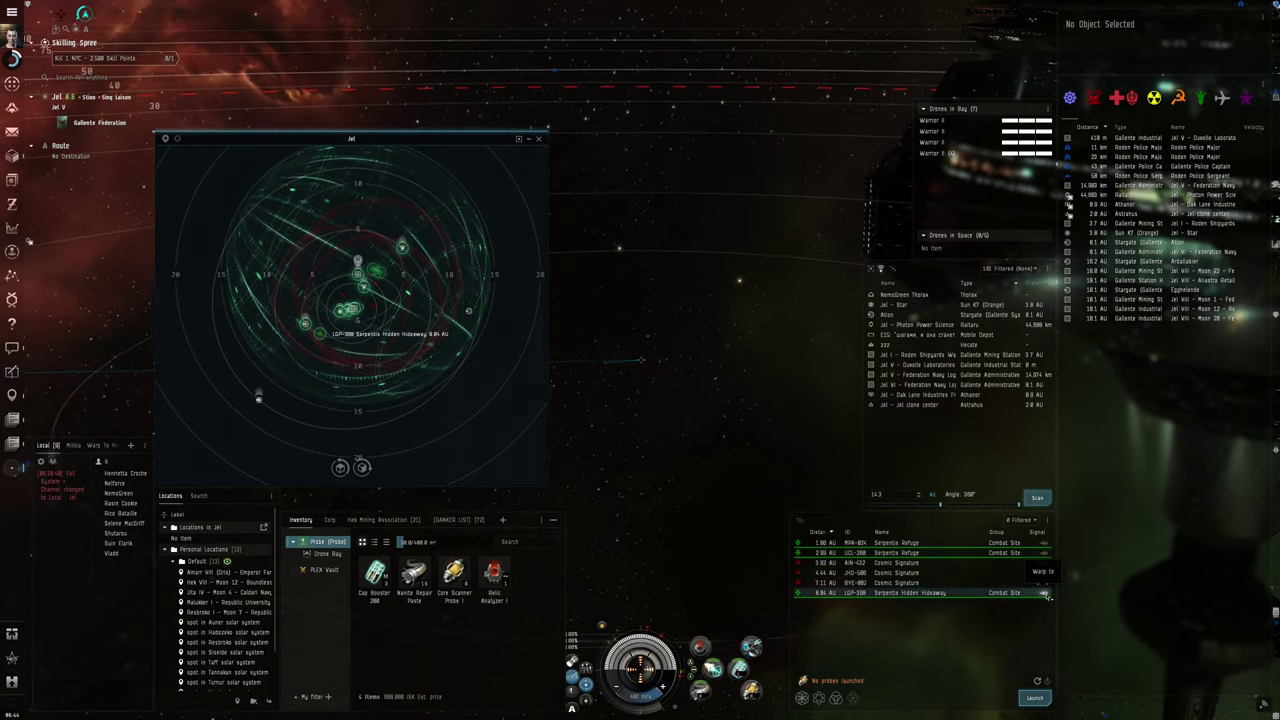
Warp to the Serpentis Hidden Hideaway combat site and dismiss its information window
click(1044, 595)
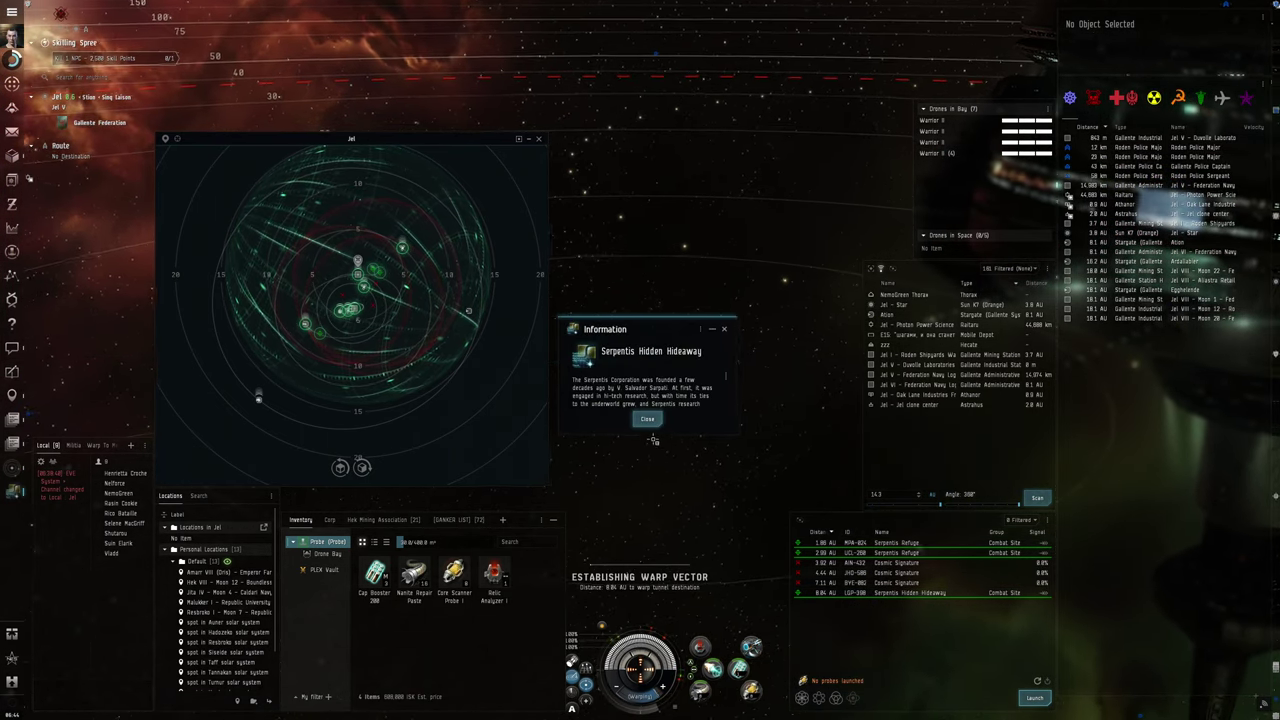
click(647, 419)
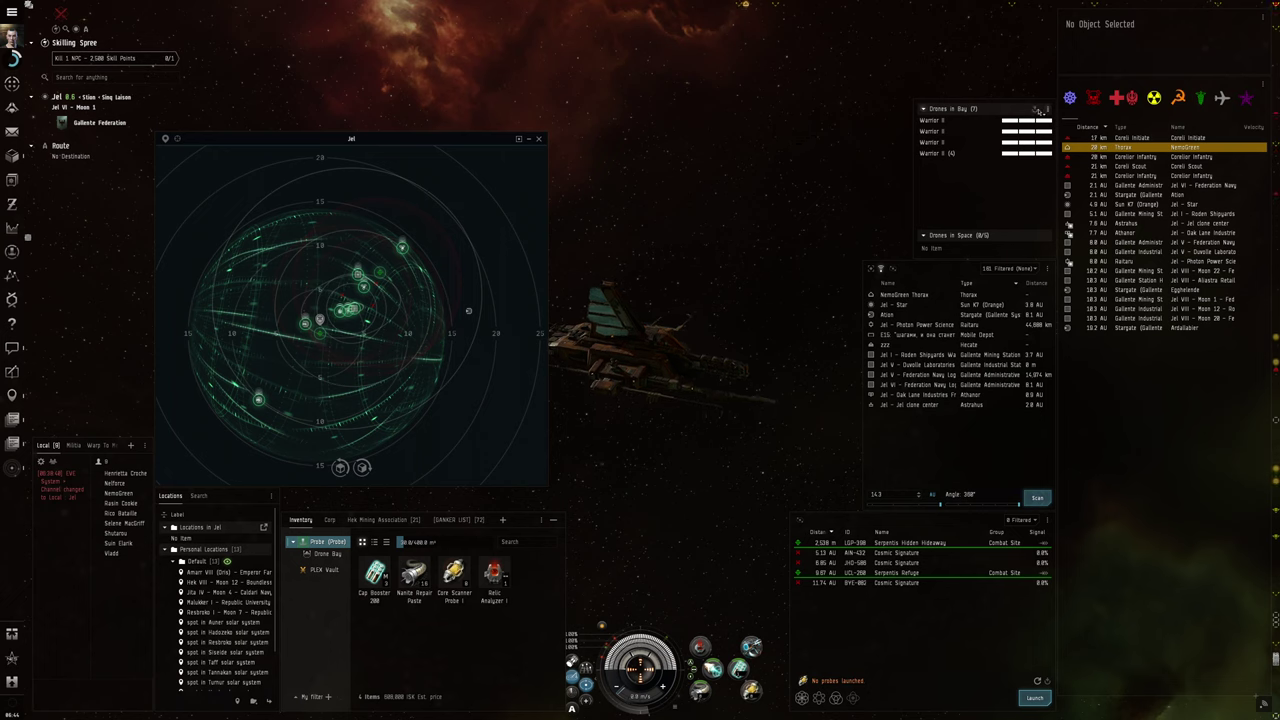
Launch the drones and send them against the locked Coreli Initiate
click(1035, 108)
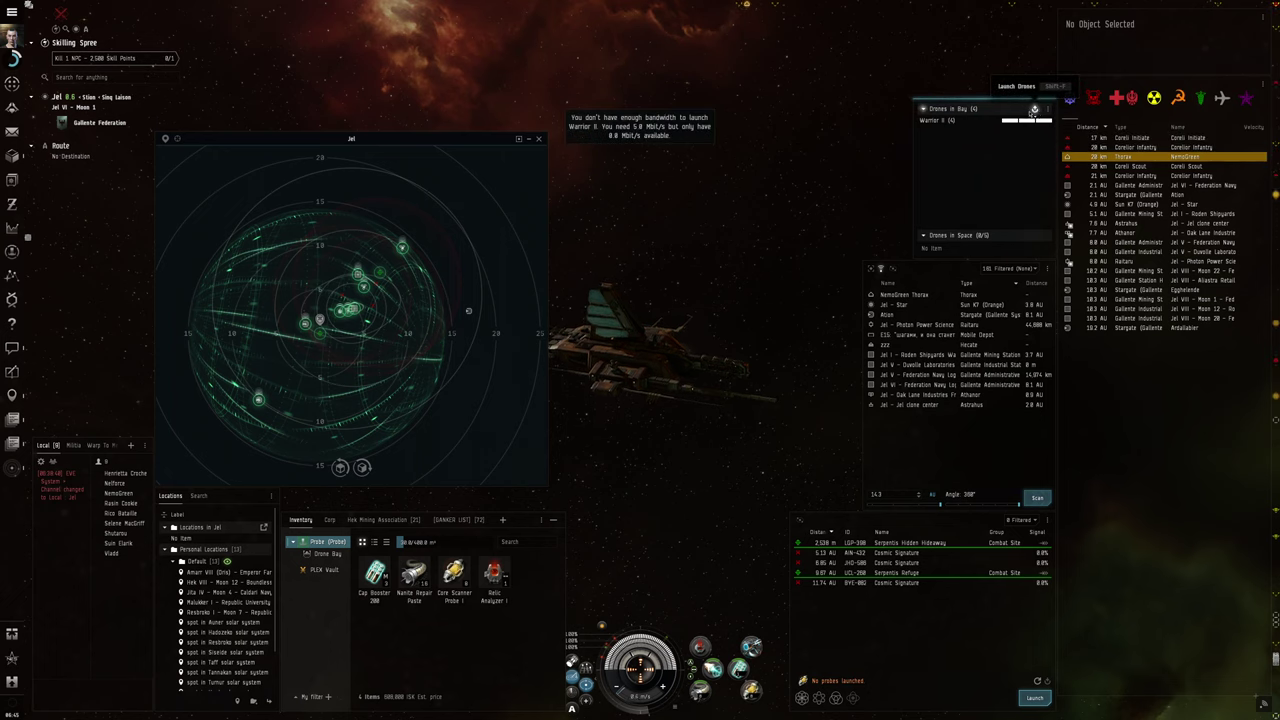
scroll(843, 184, down, 8)
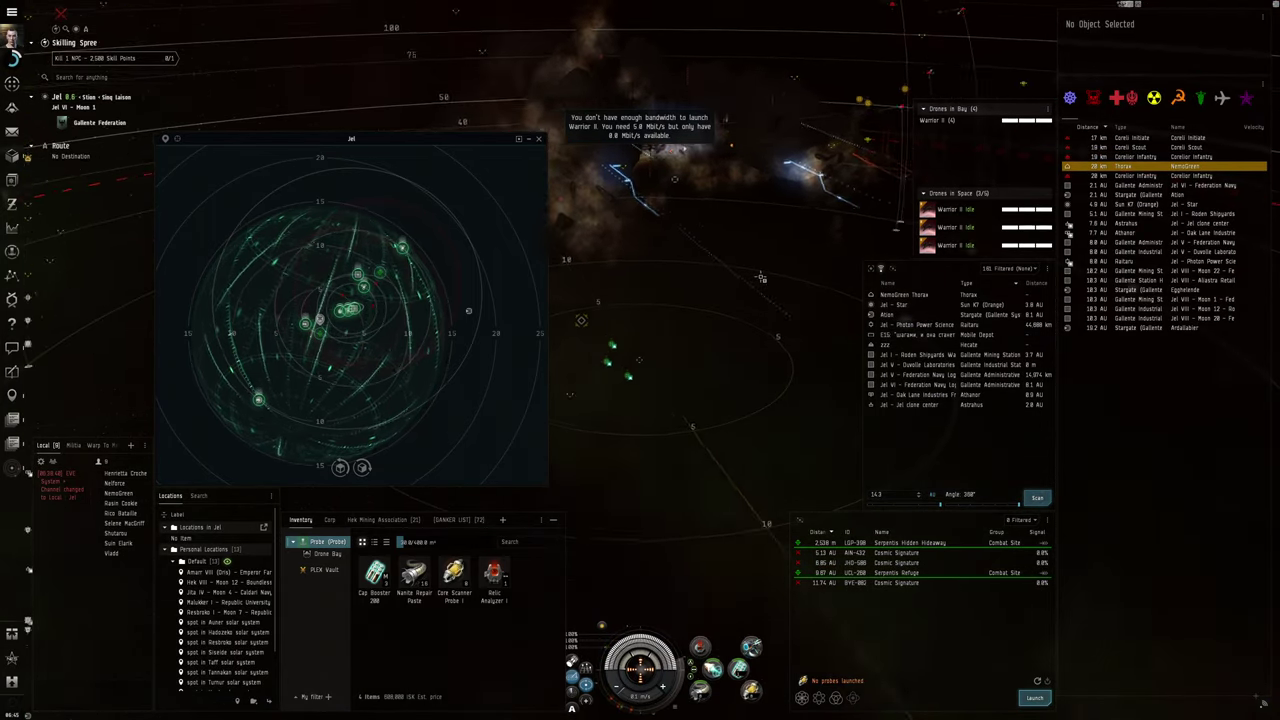
drag(752, 267, 758, 265)
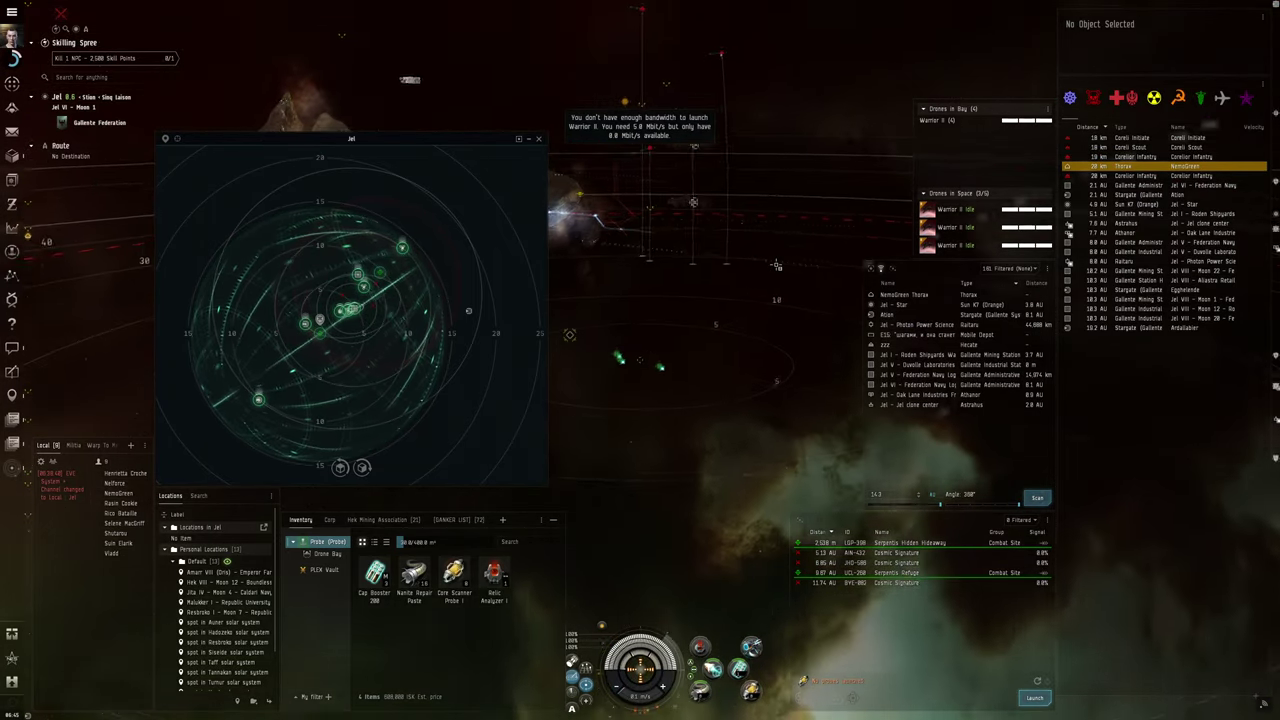
click(822, 133)
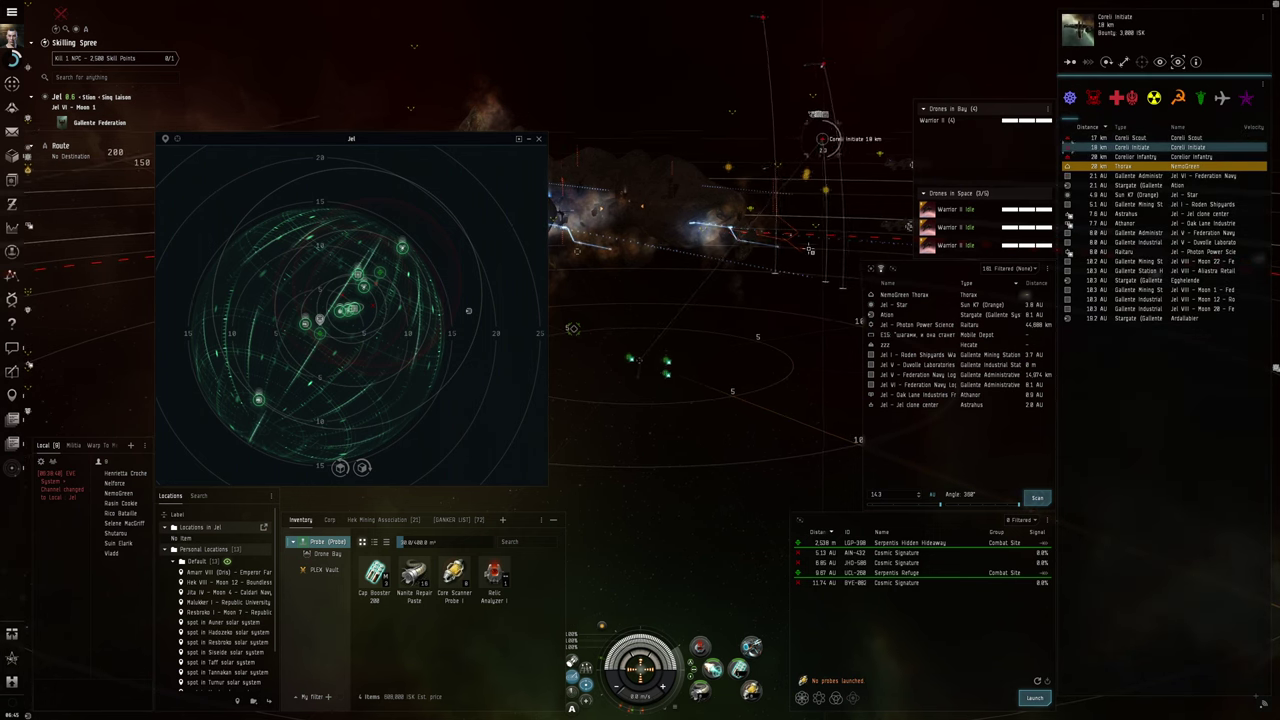
ctrl+click(822, 142)
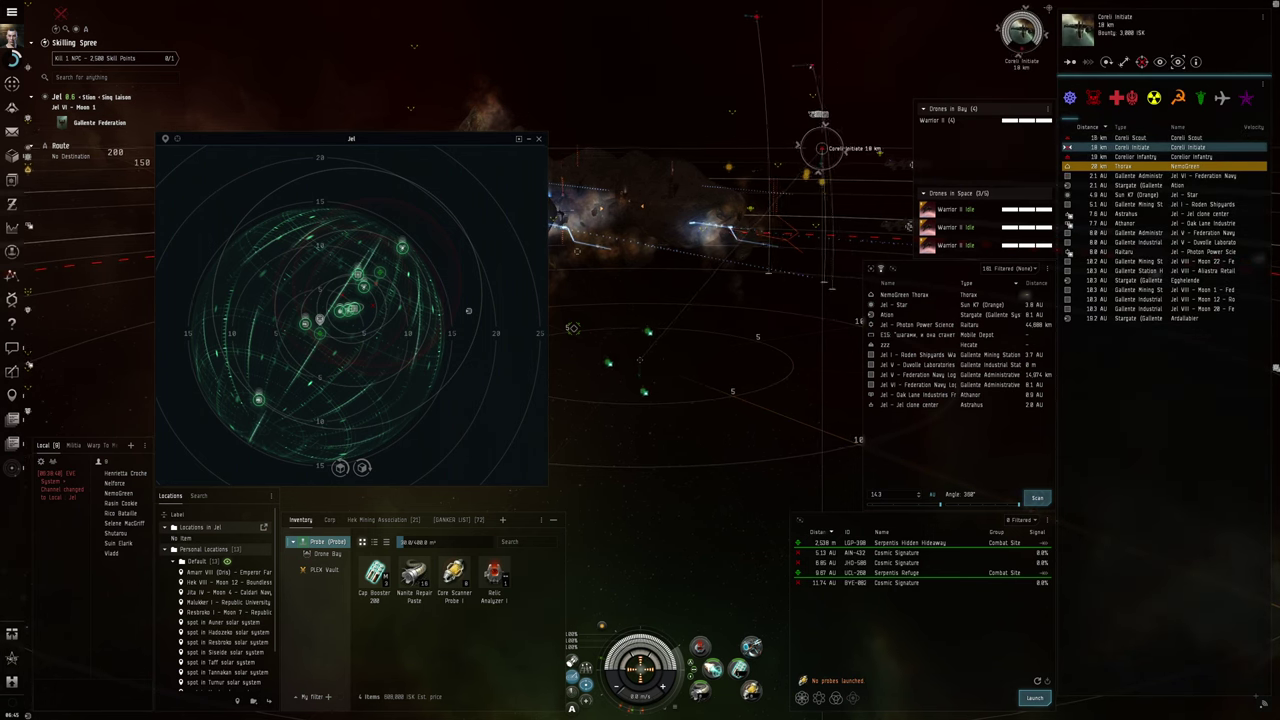
key(f)
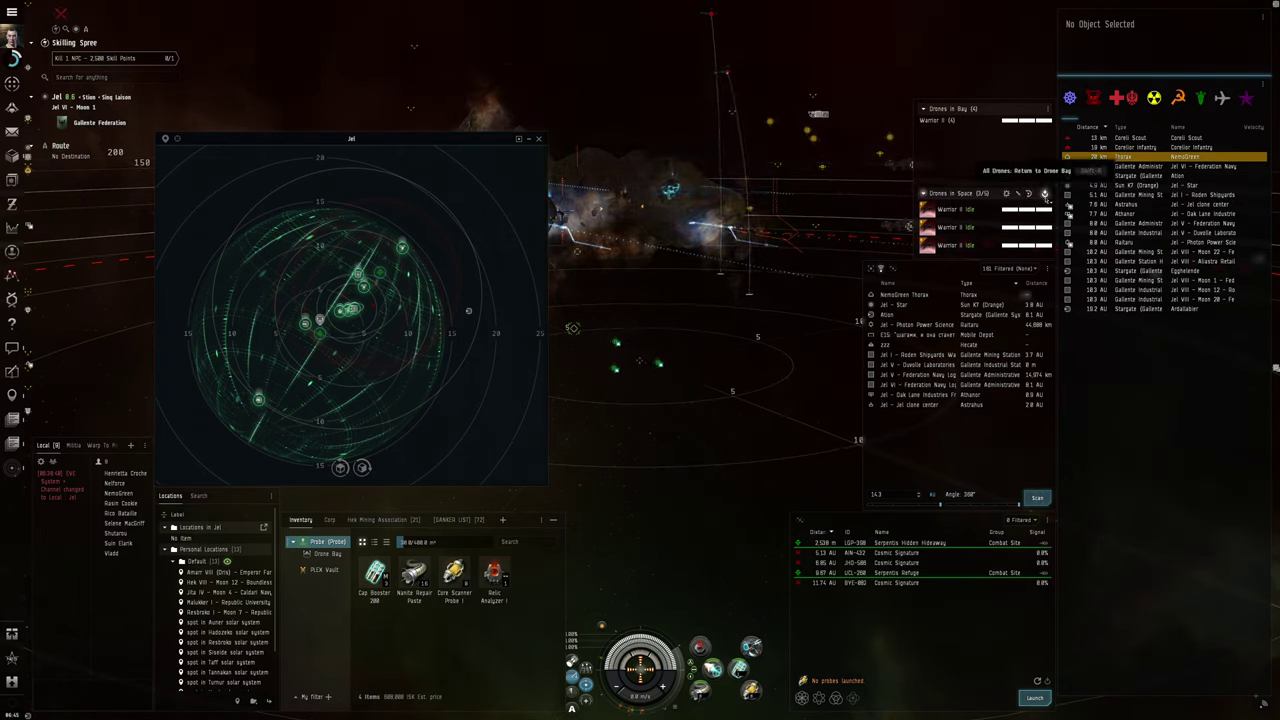
Set the drones on Corelior Infantry, a second Coreli Initiate and a Coreli Scout
click(1120, 147)
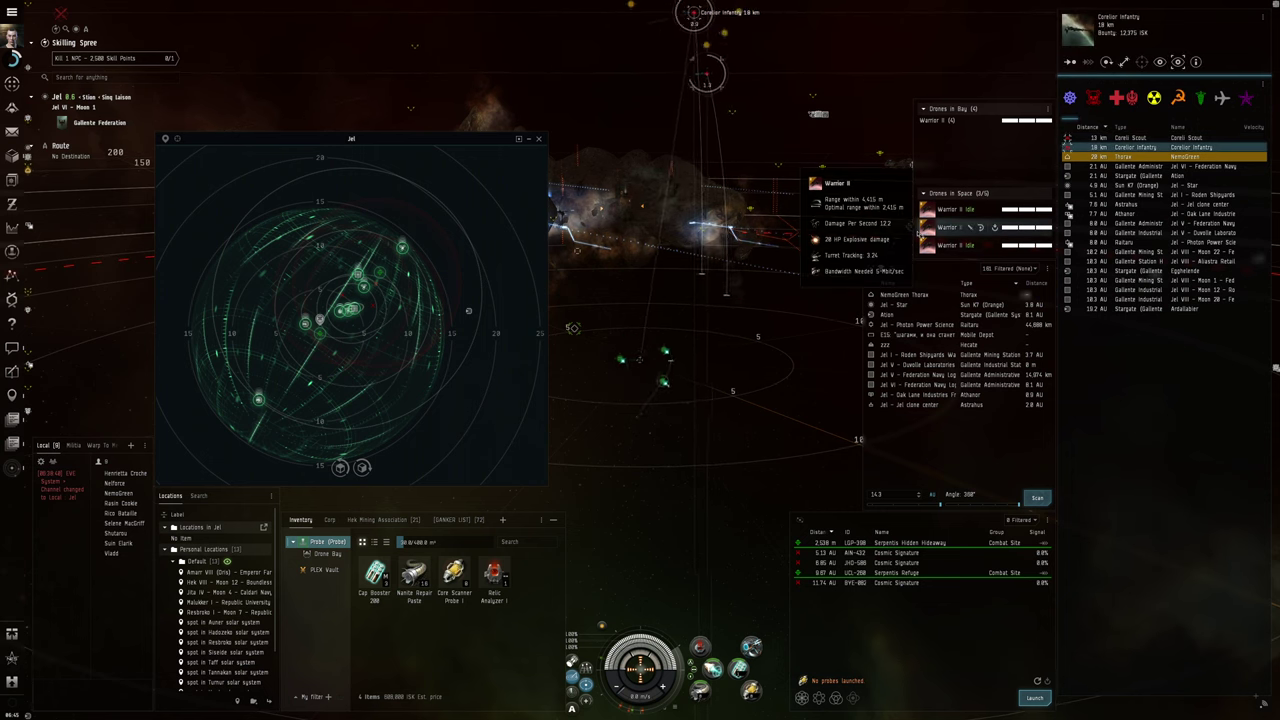
key(f)
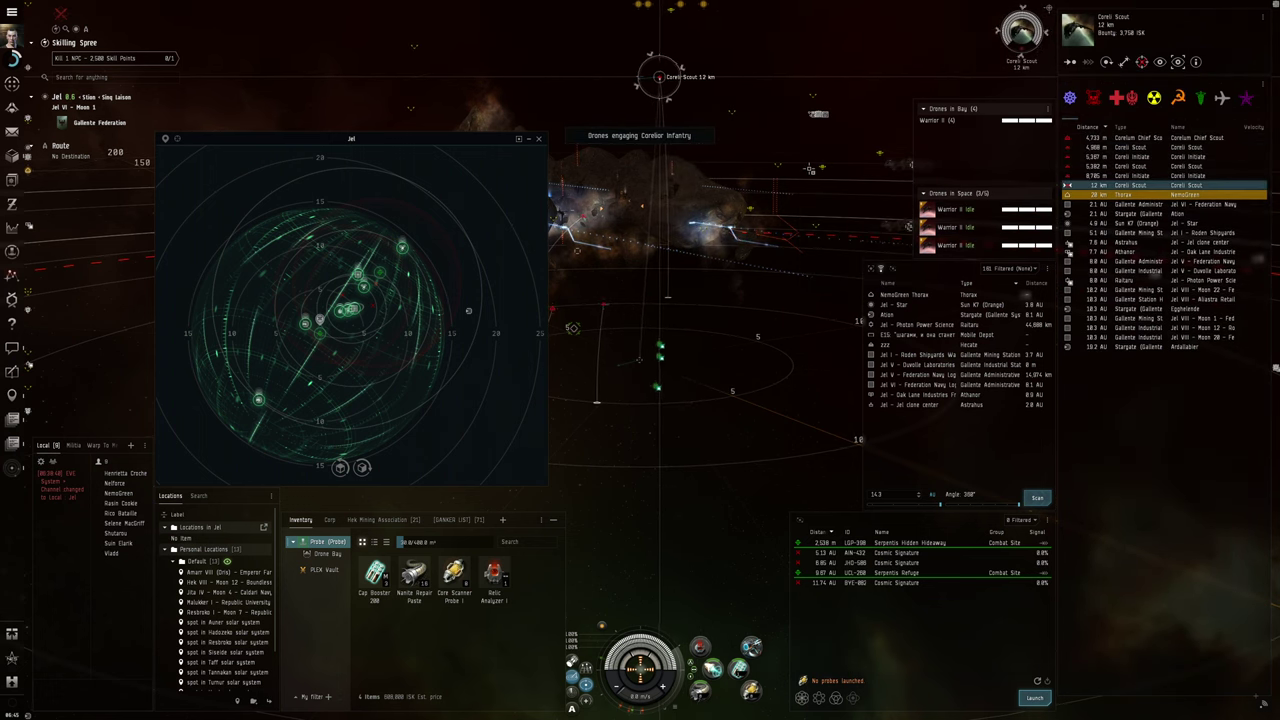
key(f)
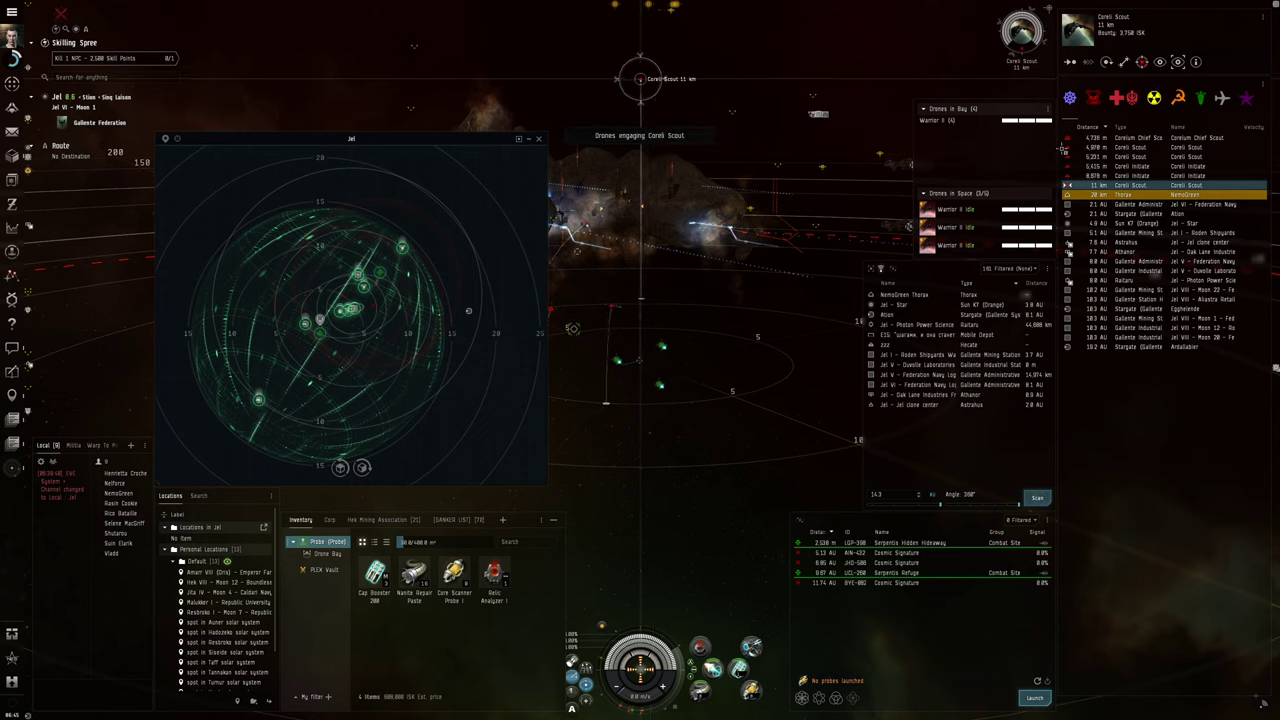
ctrl+click(1095, 175)
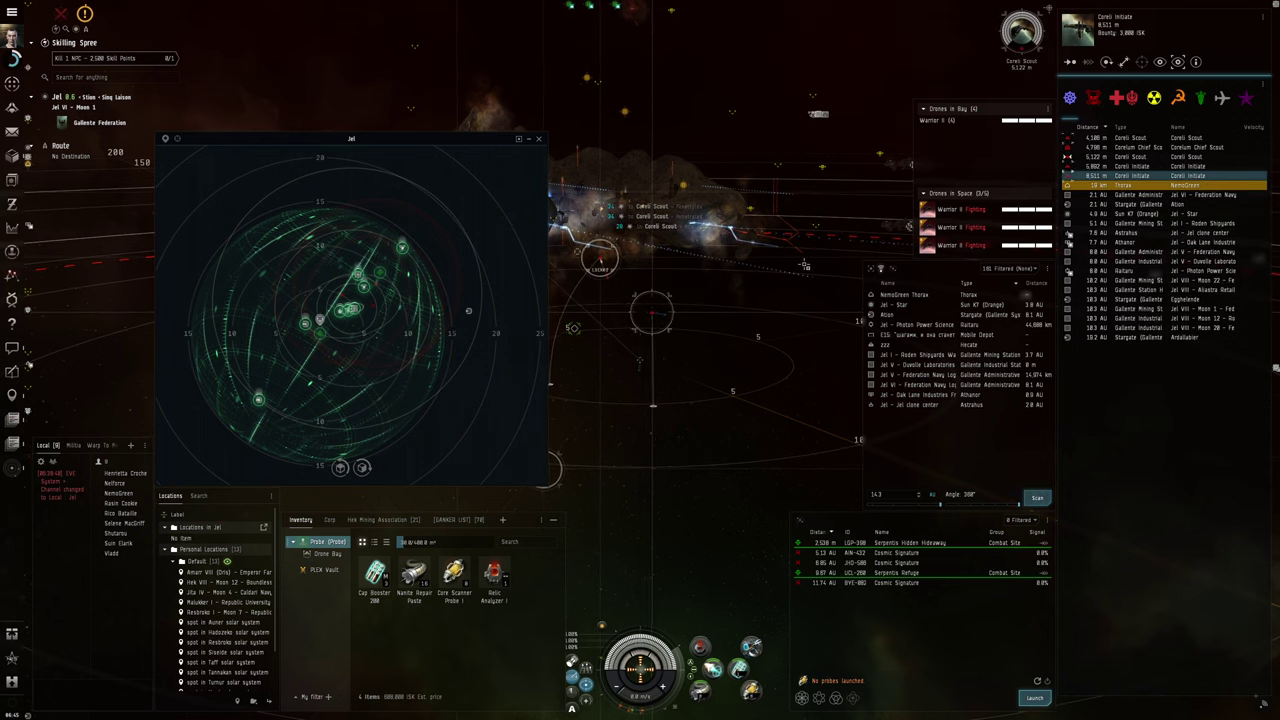
ctrl+click(1100, 138)
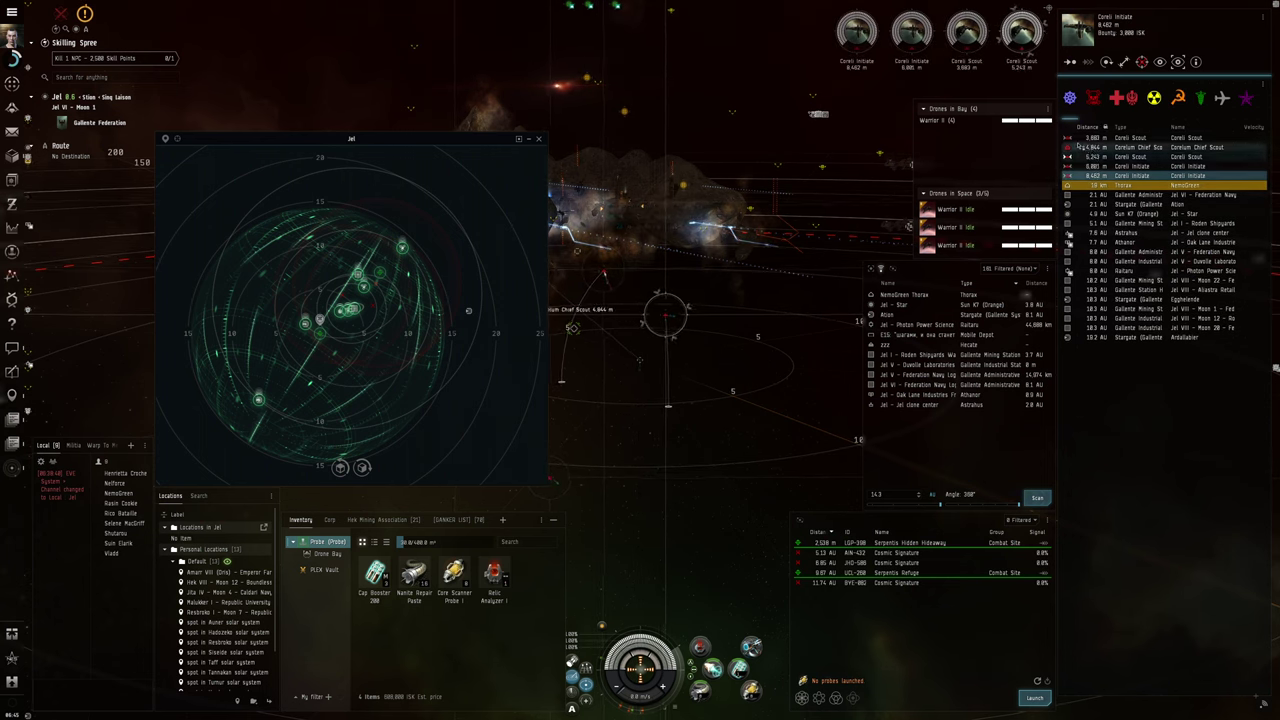
key(f)
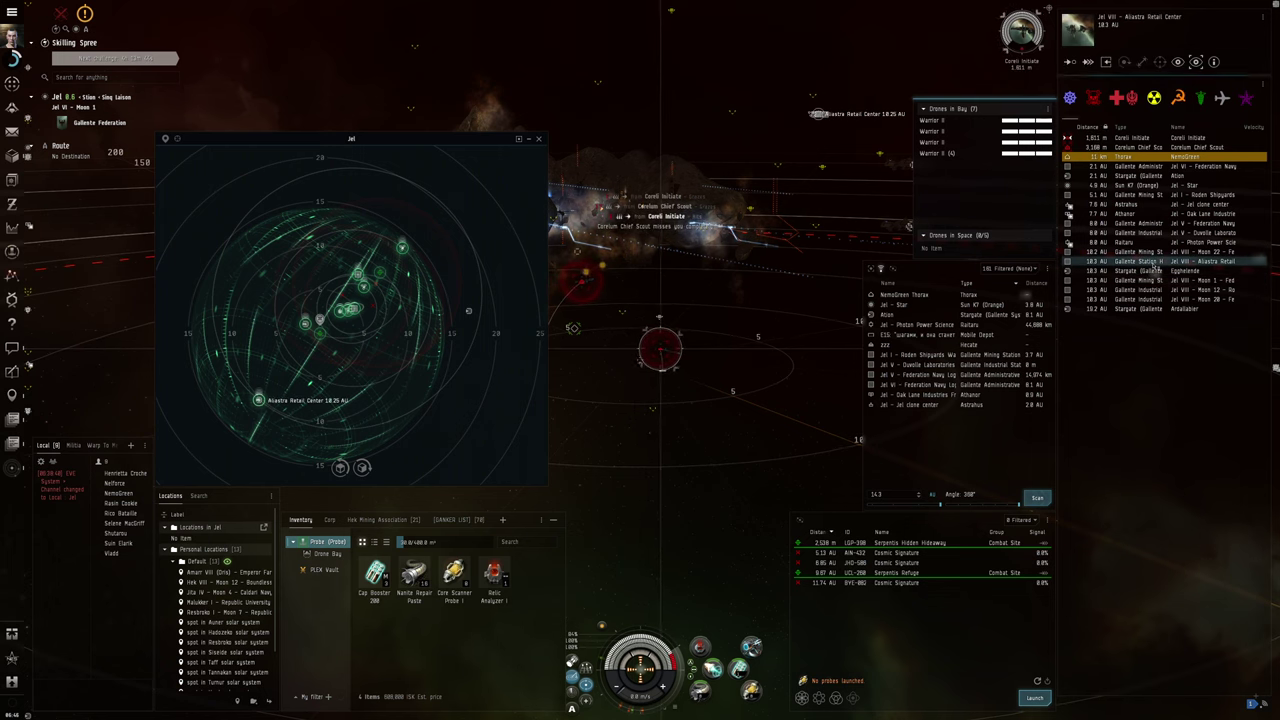
Warp to and dock at Jel VIII - Aliastra Retail Center from the Overview
right_click(1155, 262)
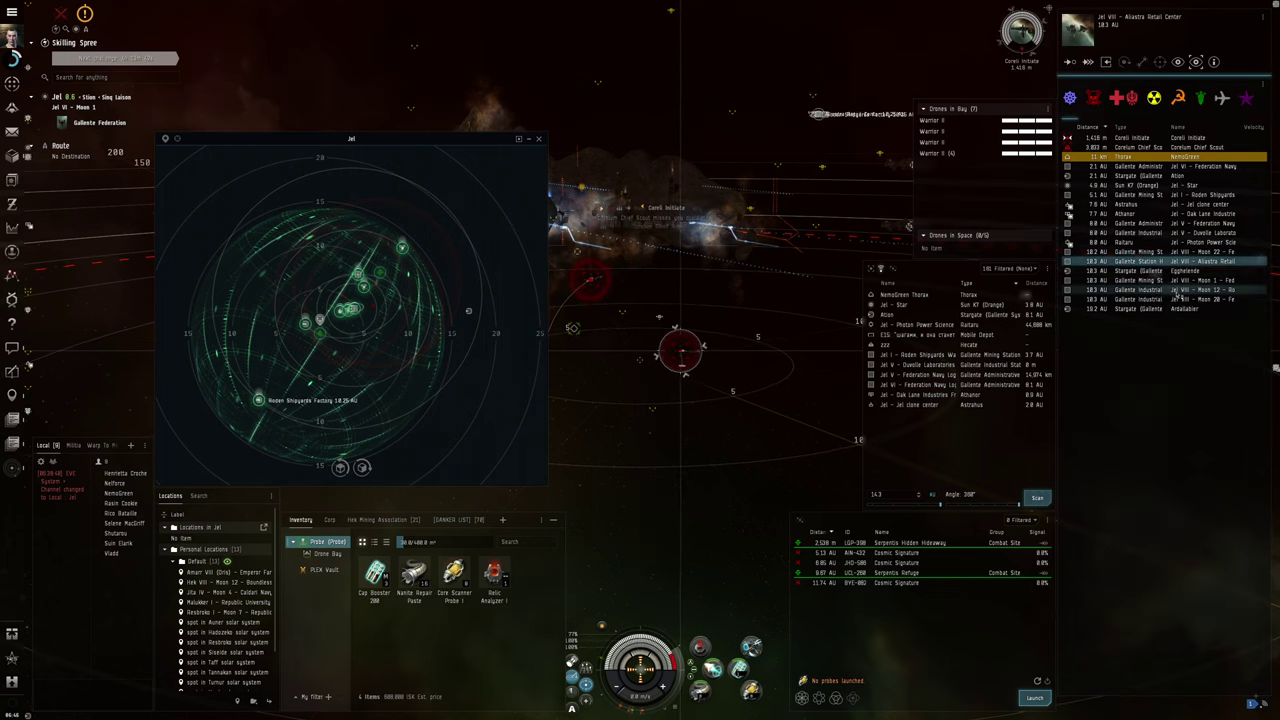
click(1185, 291)
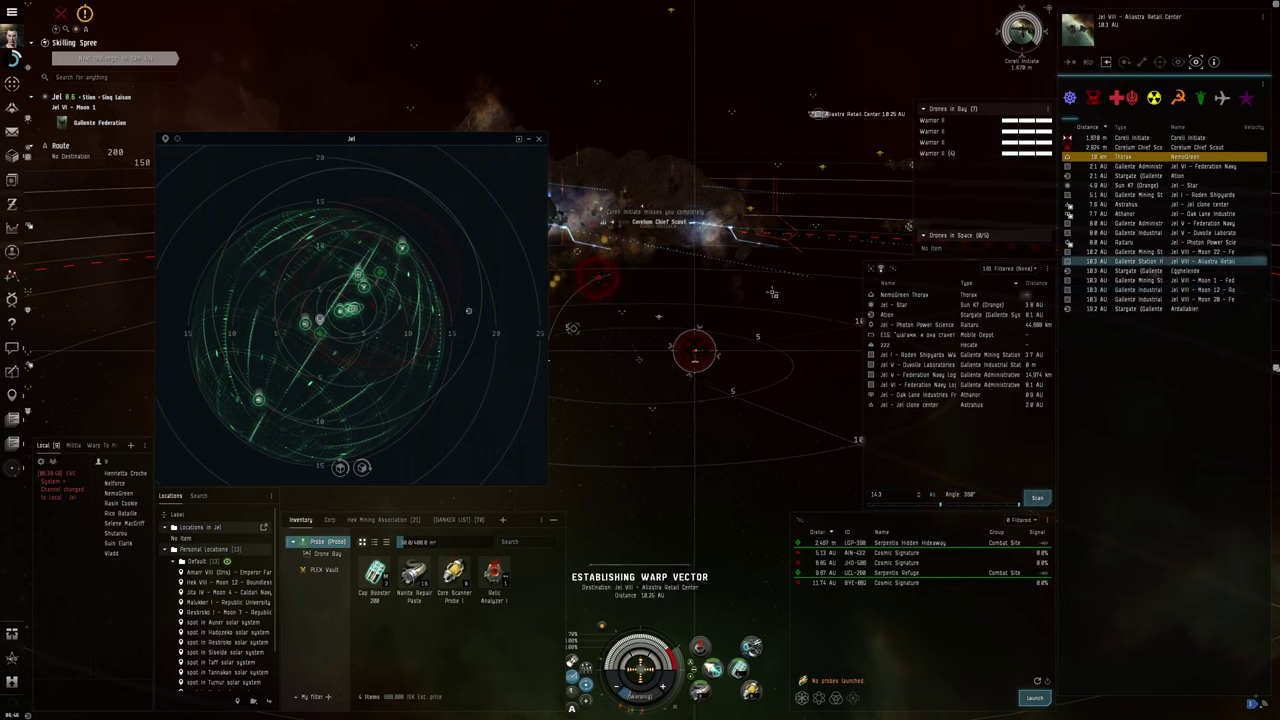